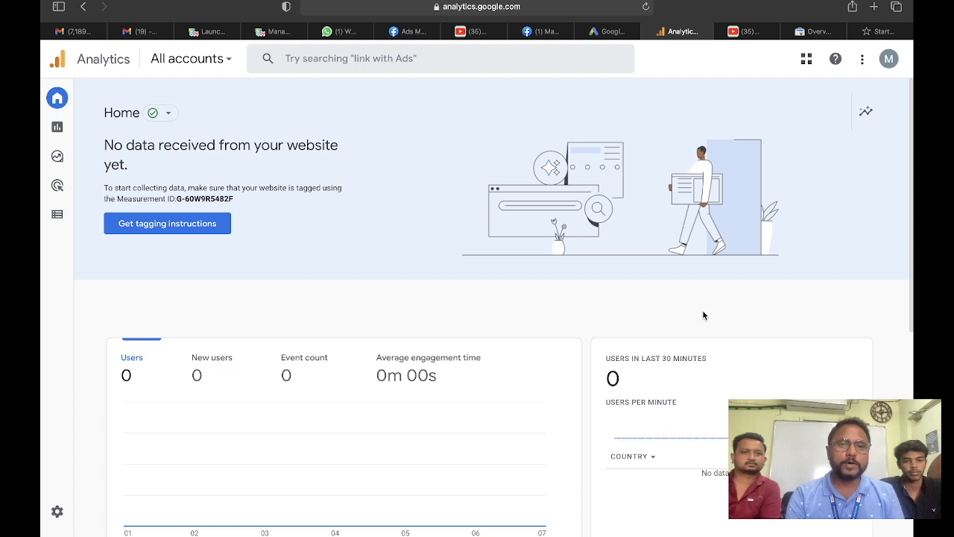
Check which Google account is signed in to Analytics and to Search Console, and return to the Analytics home page
click(888, 60)
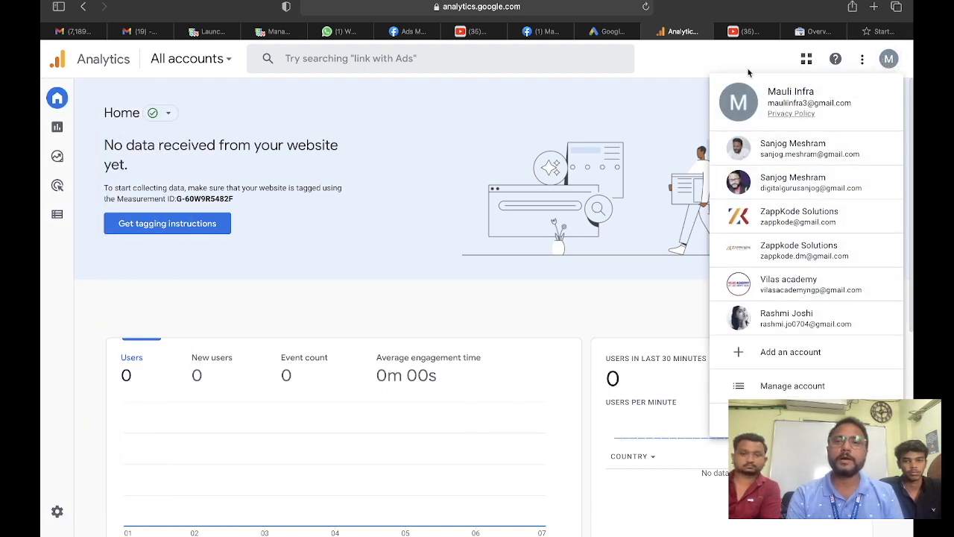
click(609, 32)
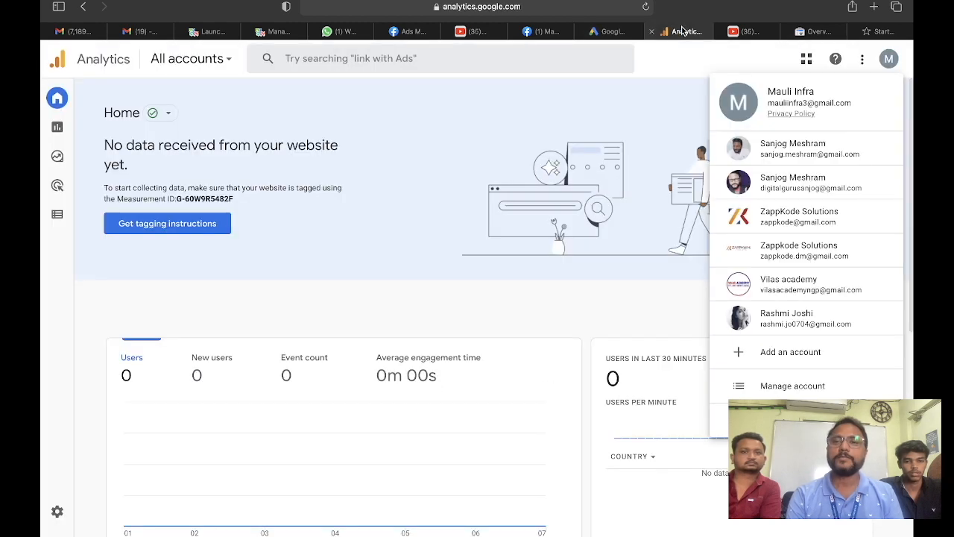
click(678, 31)
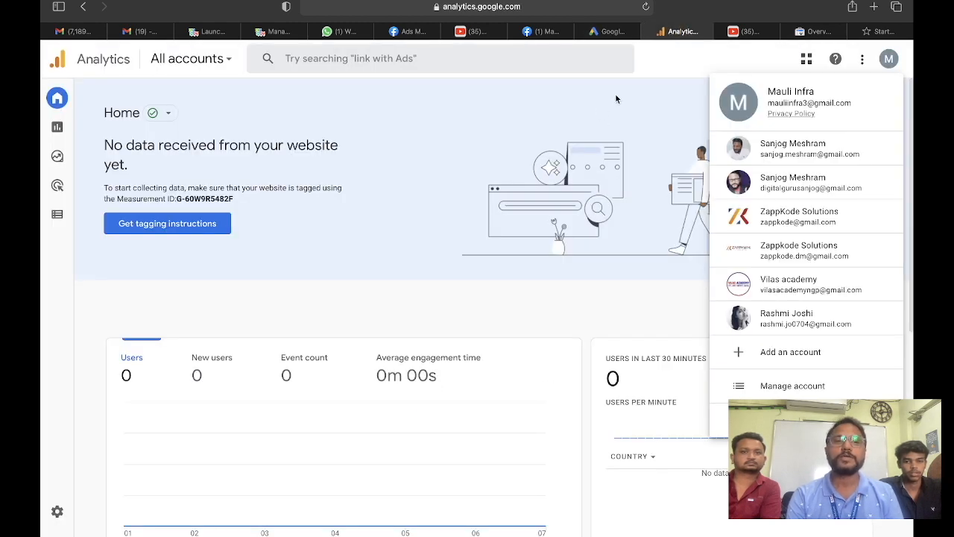
click(814, 30)
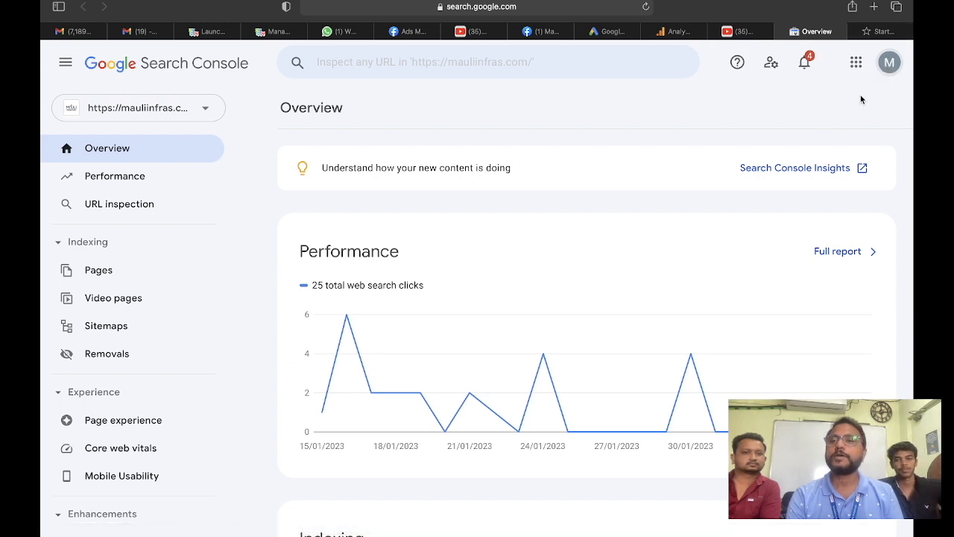
click(887, 62)
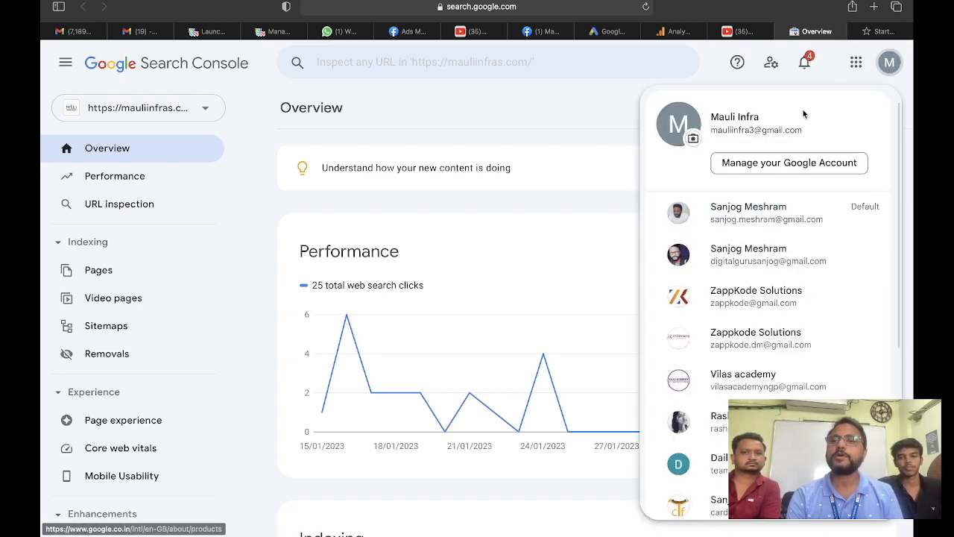
click(596, 110)
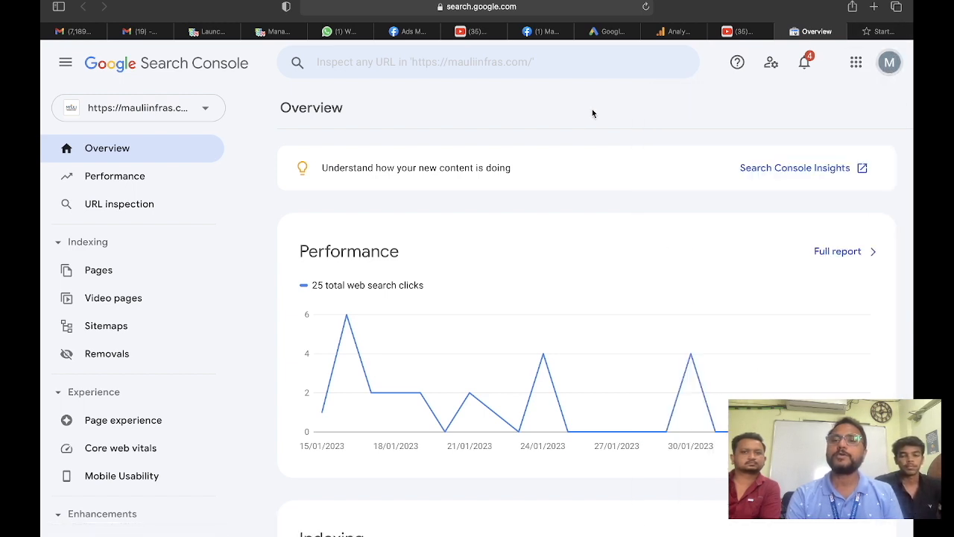
click(676, 32)
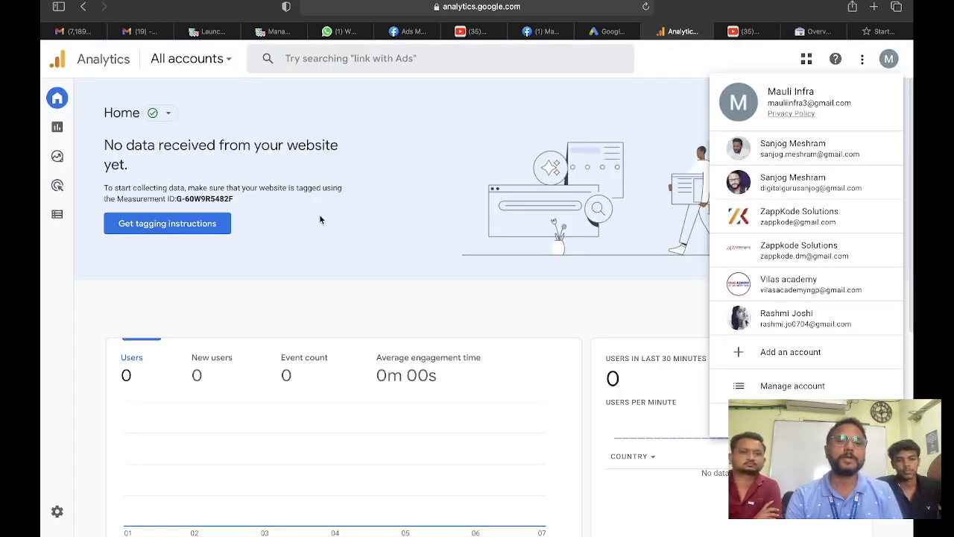
click(156, 227)
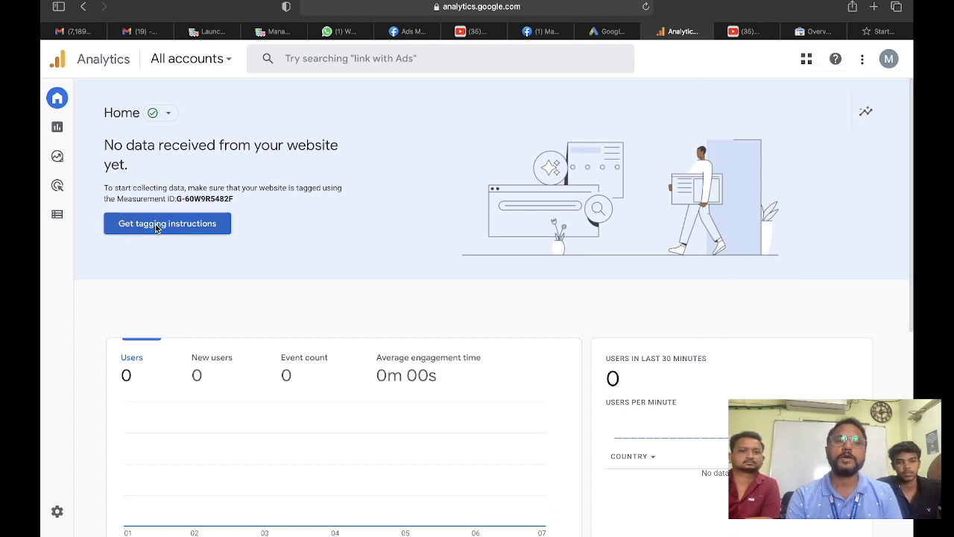
Open the website's tagging instructions, and review the web stream's website URL and stream name in its edit form without changing them
click(178, 225)
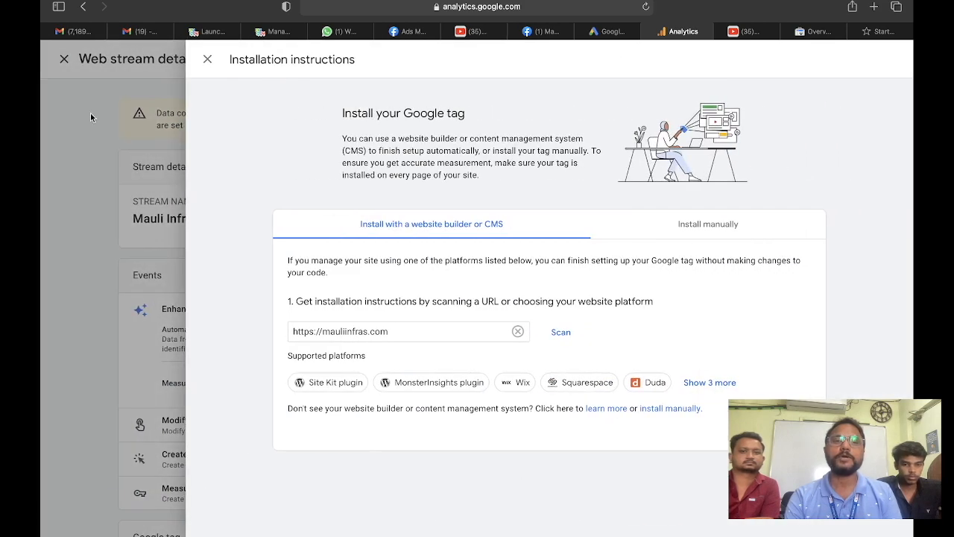
click(90, 114)
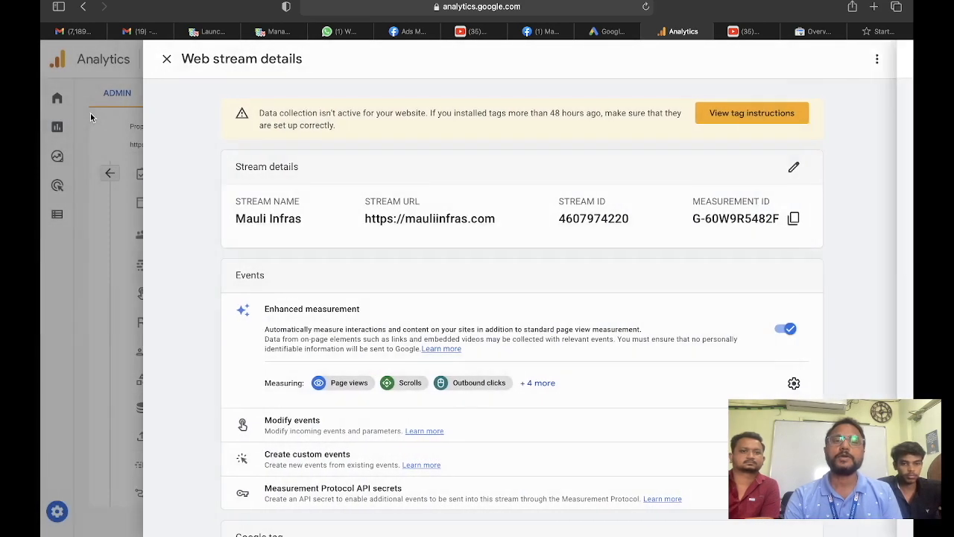
click(793, 166)
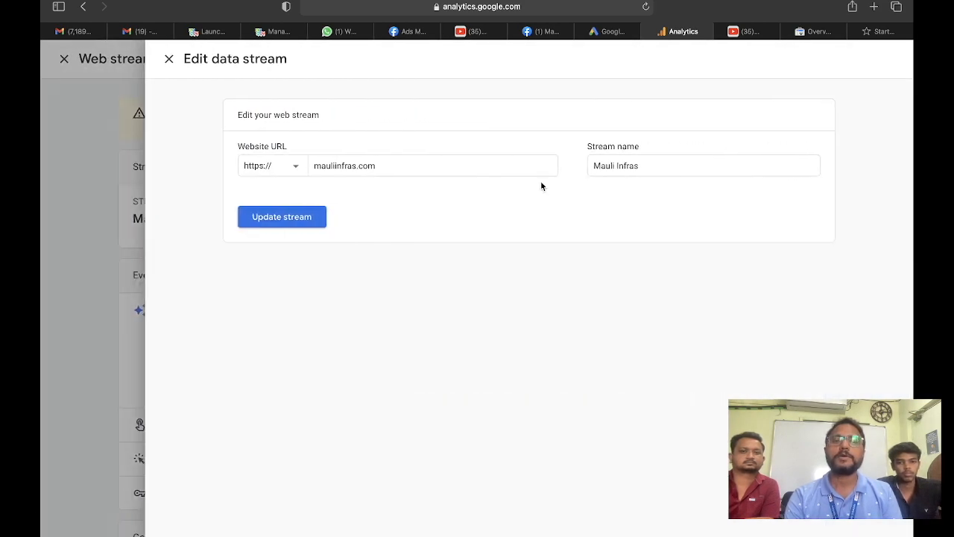
click(377, 165)
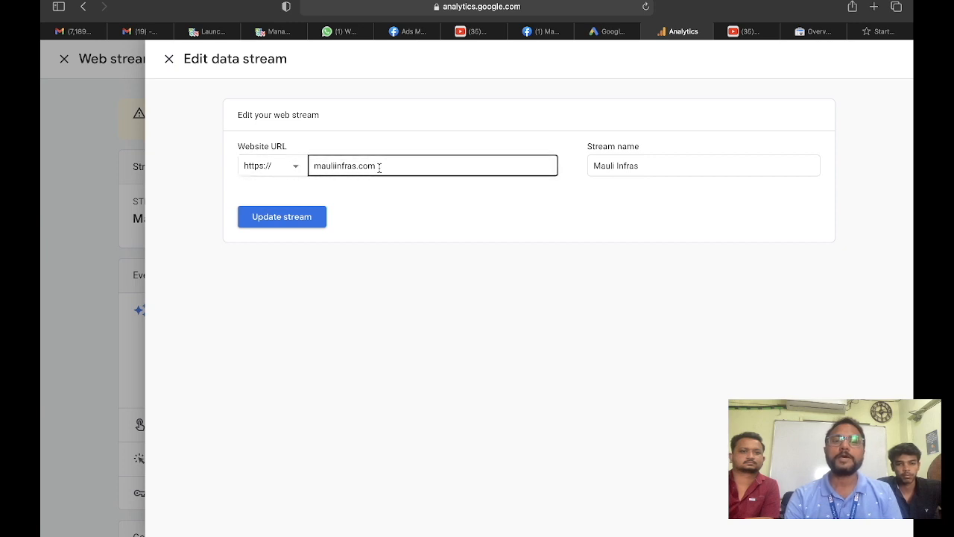
drag(377, 166, 304, 157)
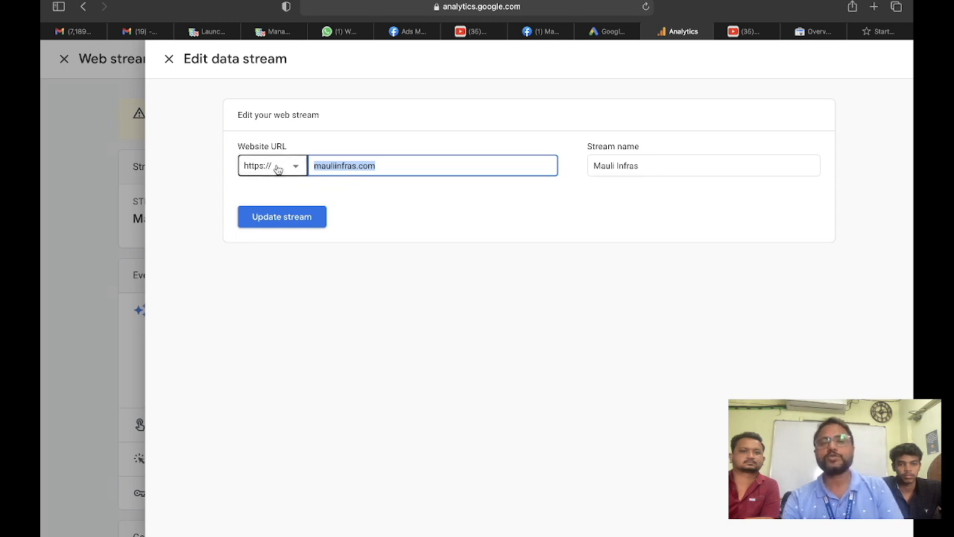
click(656, 165)
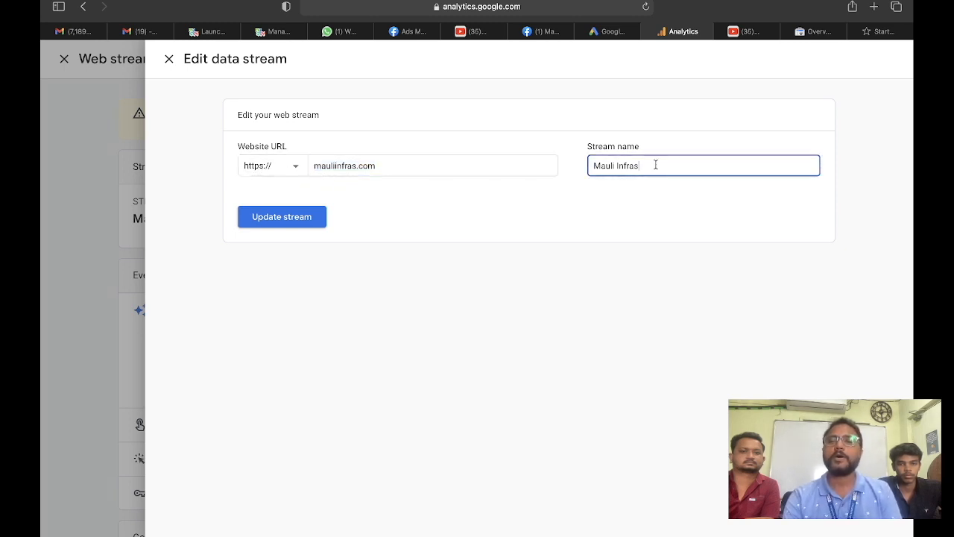
click(64, 192)
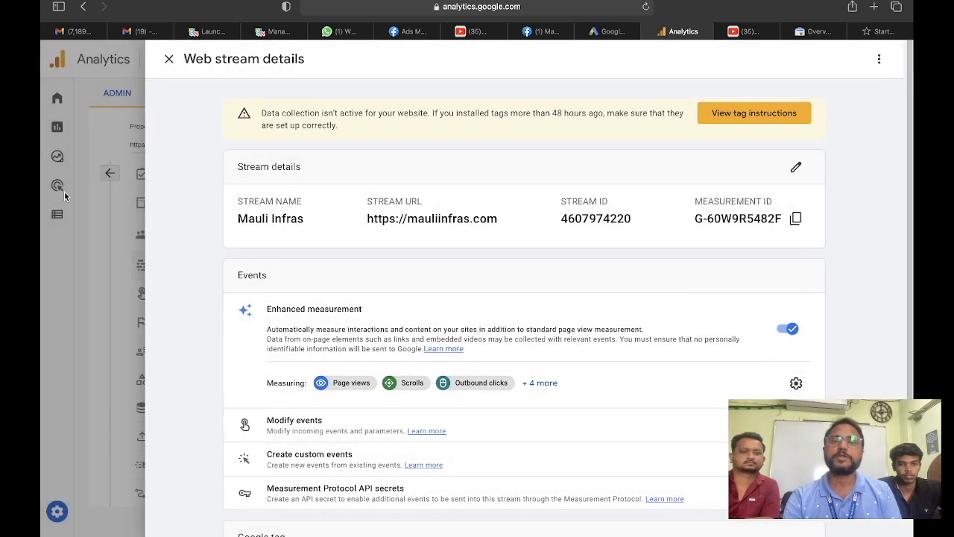
click(100, 211)
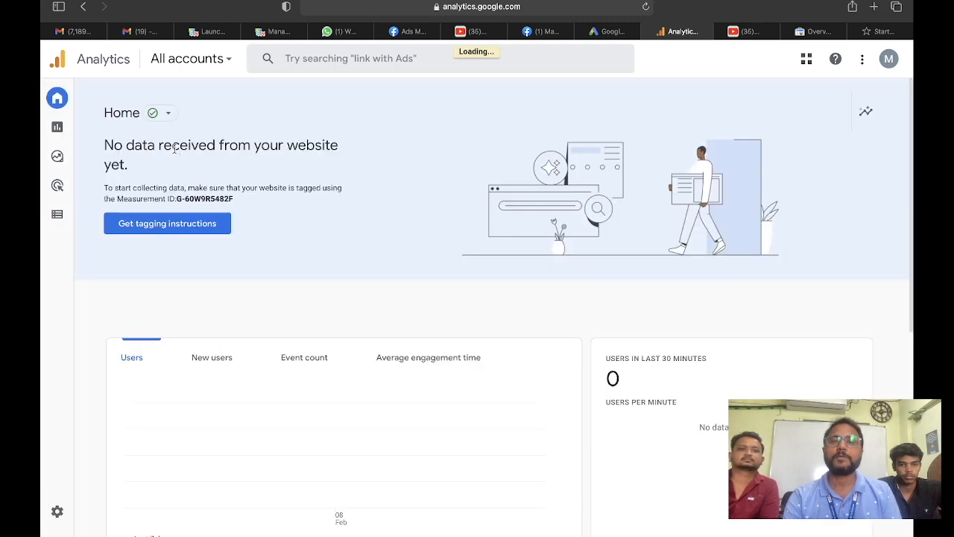
Reopen the tagging instructions and view the Google tag code for manual installation
click(211, 226)
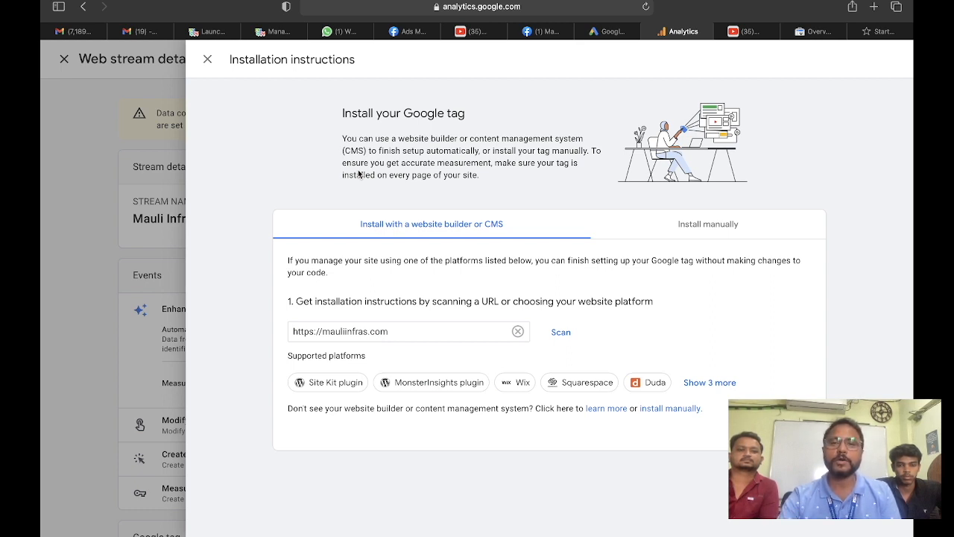
click(707, 226)
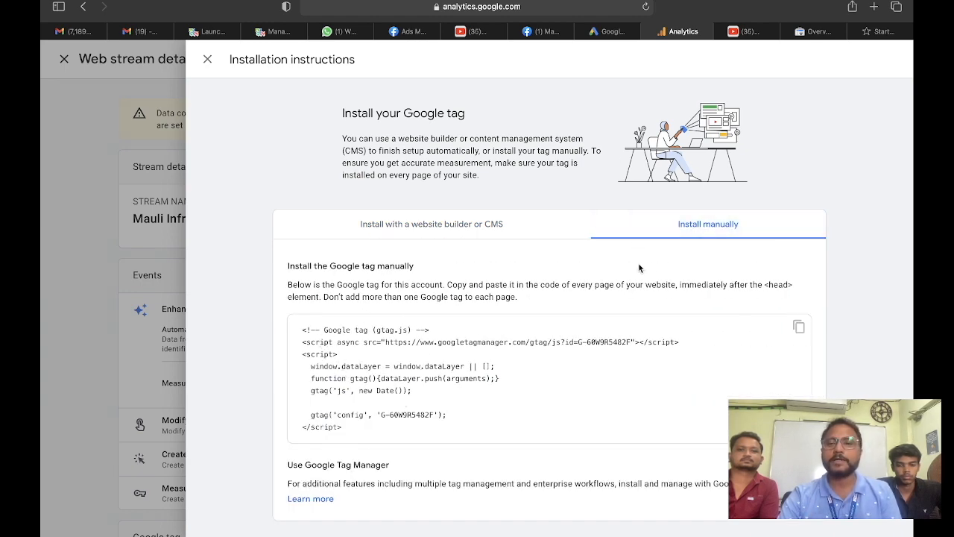
scroll(619, 294, up, 3)
scroll(618, 295, down, 4)
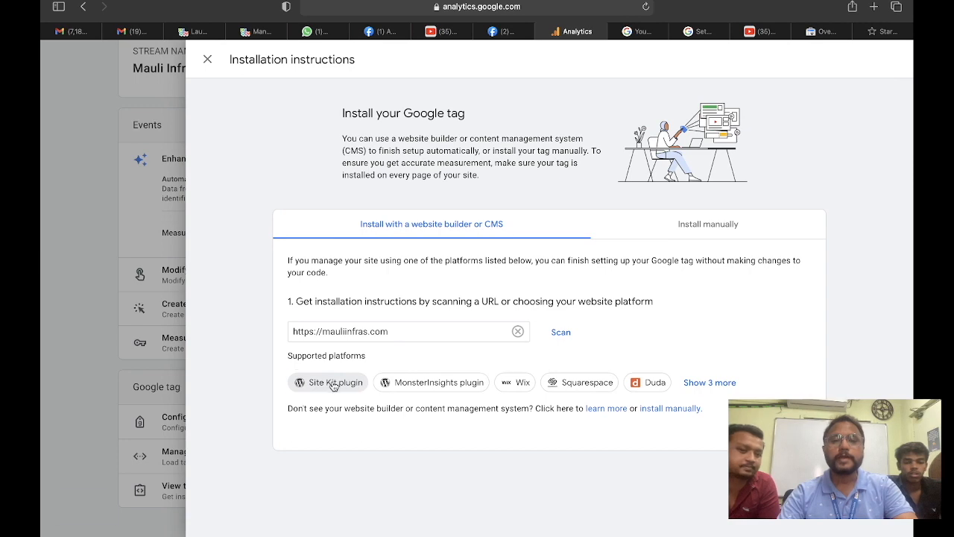
Choose the Site Kit plugin as the website platform in the installation instructions and copy the tag ID
click(333, 383)
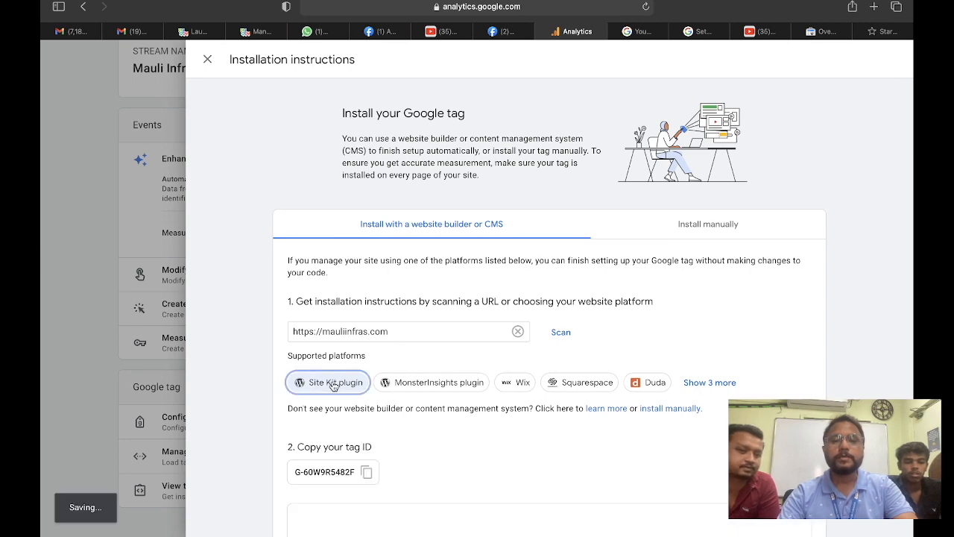
scroll(330, 417, down, 5)
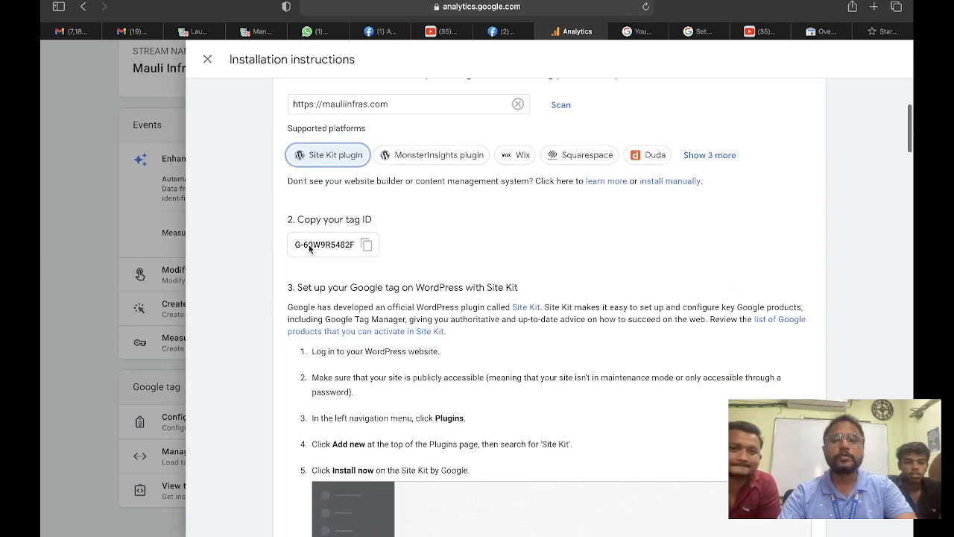
click(368, 246)
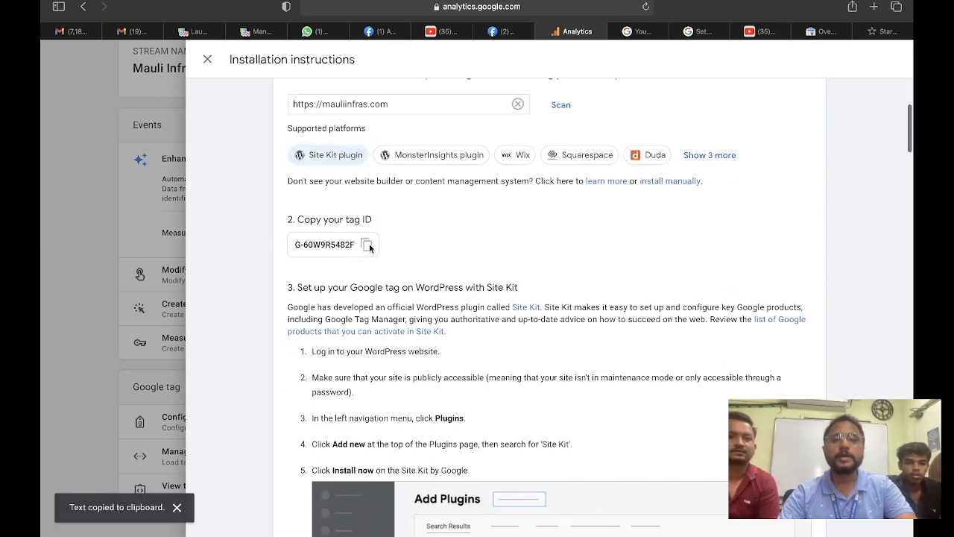
Read through the instructions for setting up the Google tag on WordPress with Site Kit
scroll(358, 340, down, 5)
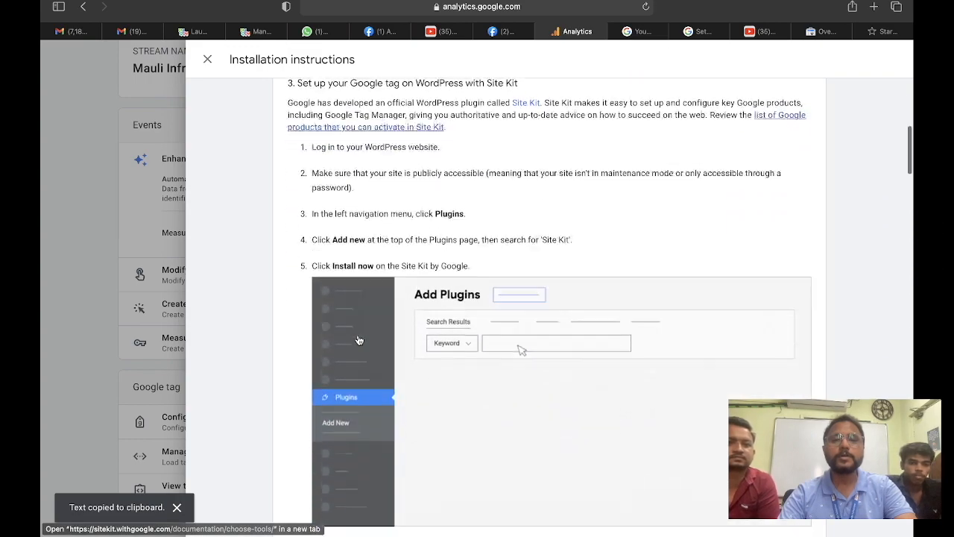
scroll(358, 340, up, 5)
scroll(358, 340, down, 4)
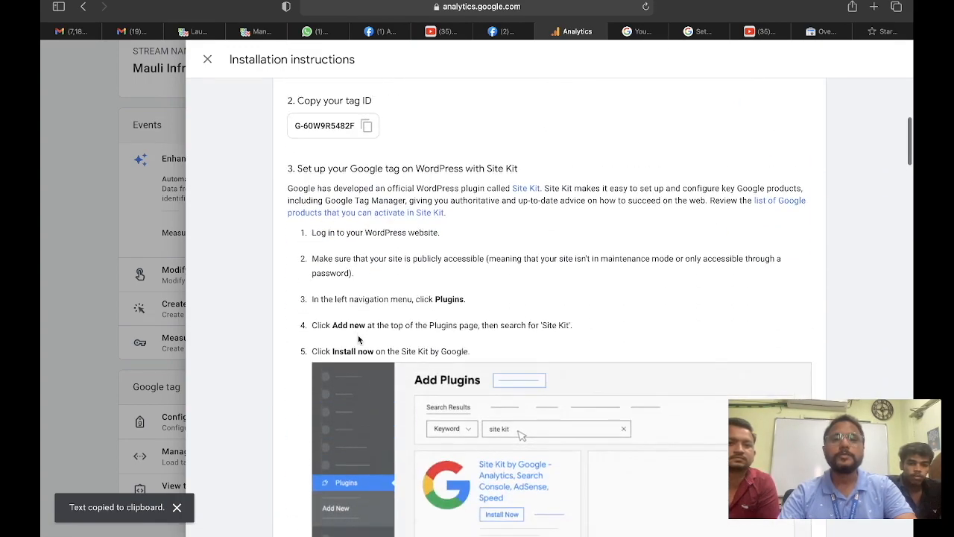
scroll(303, 241, down, 4)
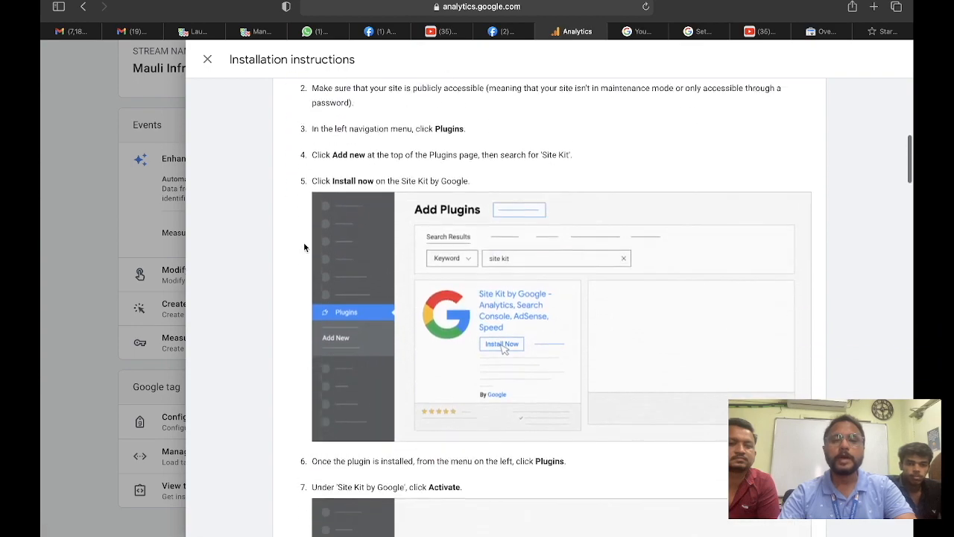
scroll(304, 247, down, 20)
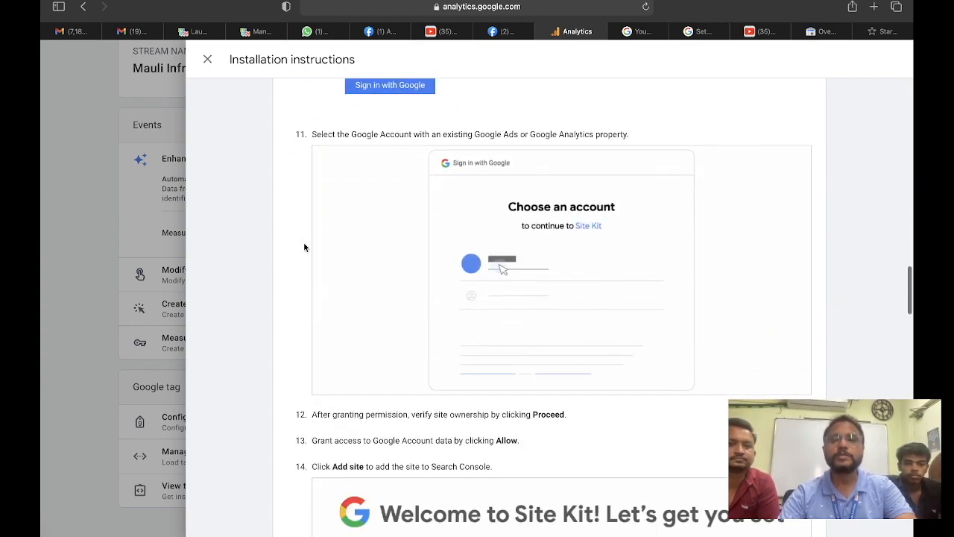
scroll(303, 248, down, 3)
Switch to the WordPress admin in Chrome and review the search traffic report on the Site Kit dashboard
key(super+Tab)
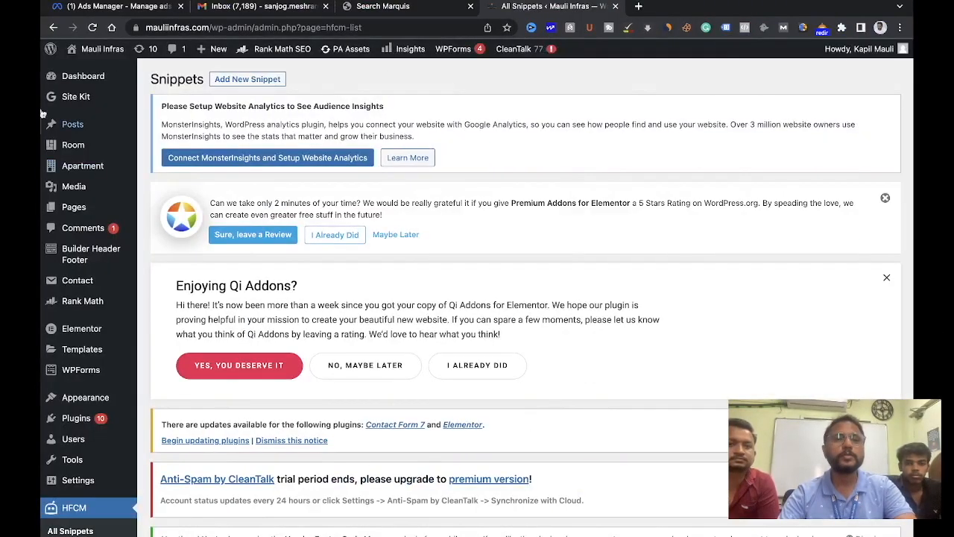
click(73, 98)
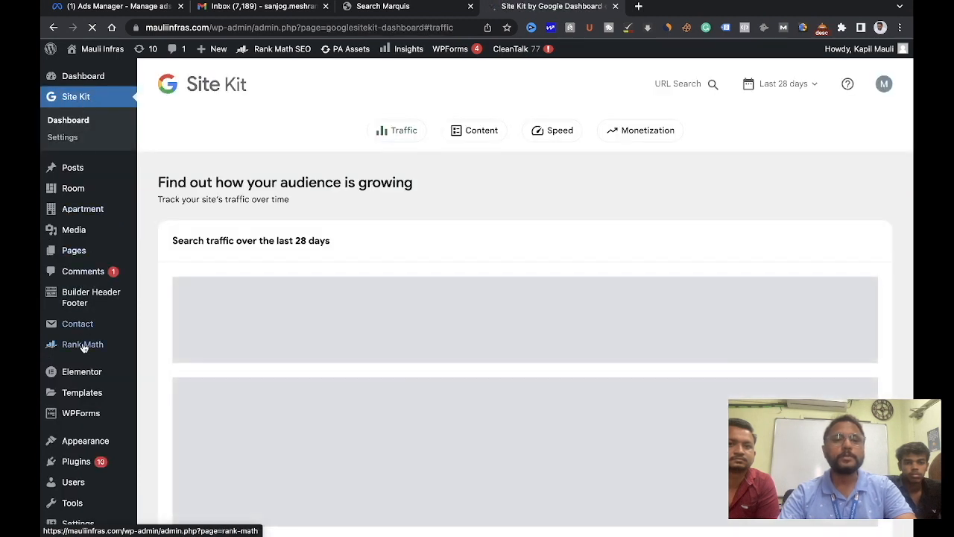
mouse_move(80, 407)
mouse_move(79, 462)
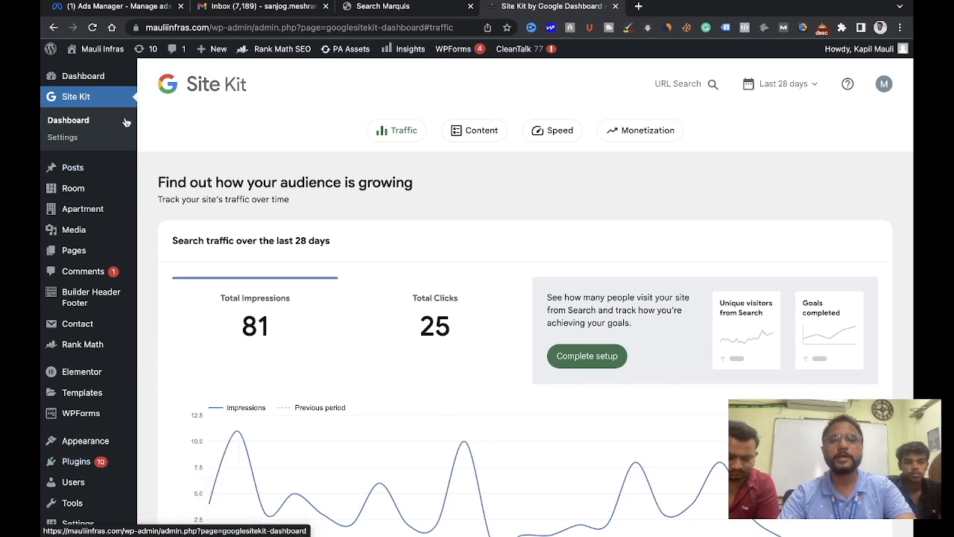
mouse_move(119, 491)
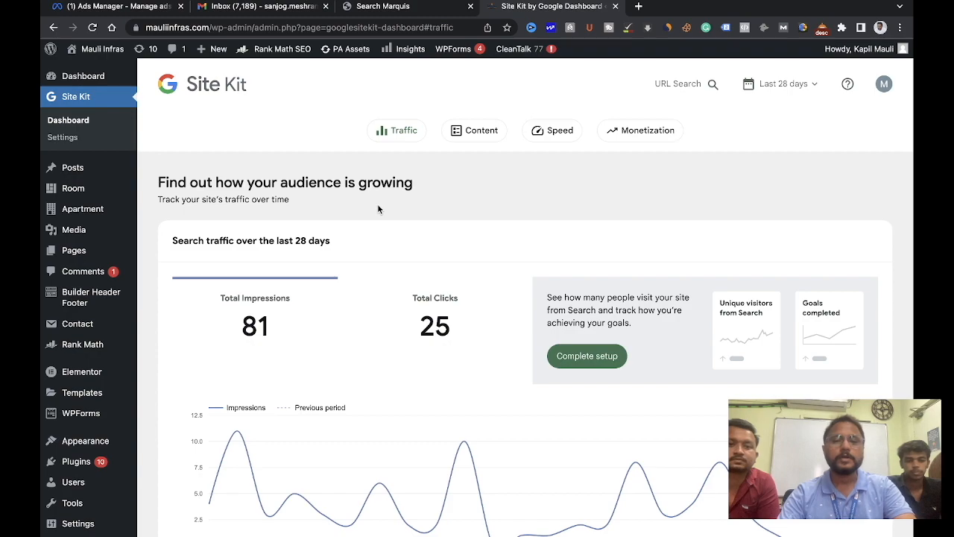
scroll(377, 203, down, 5)
scroll(377, 199, up, 2)
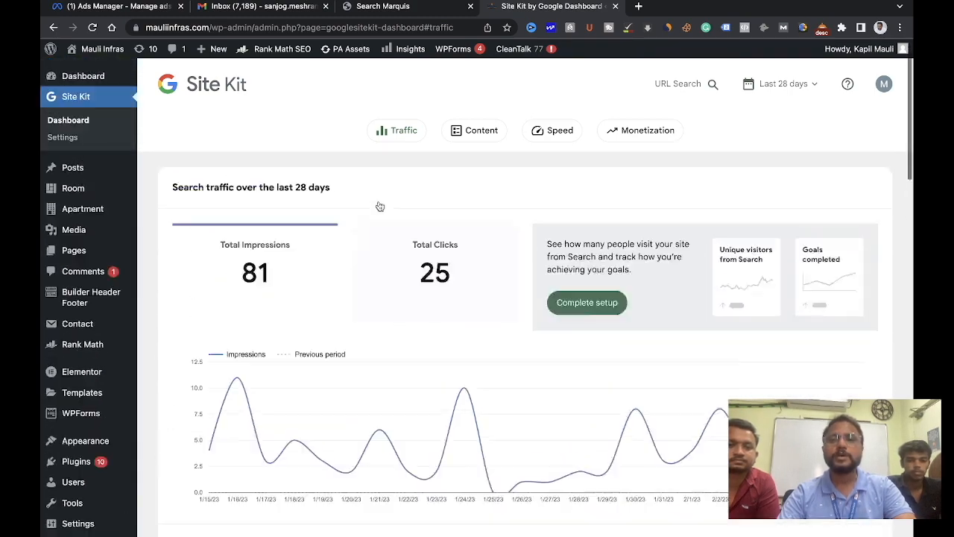
scroll(378, 200, down, 10)
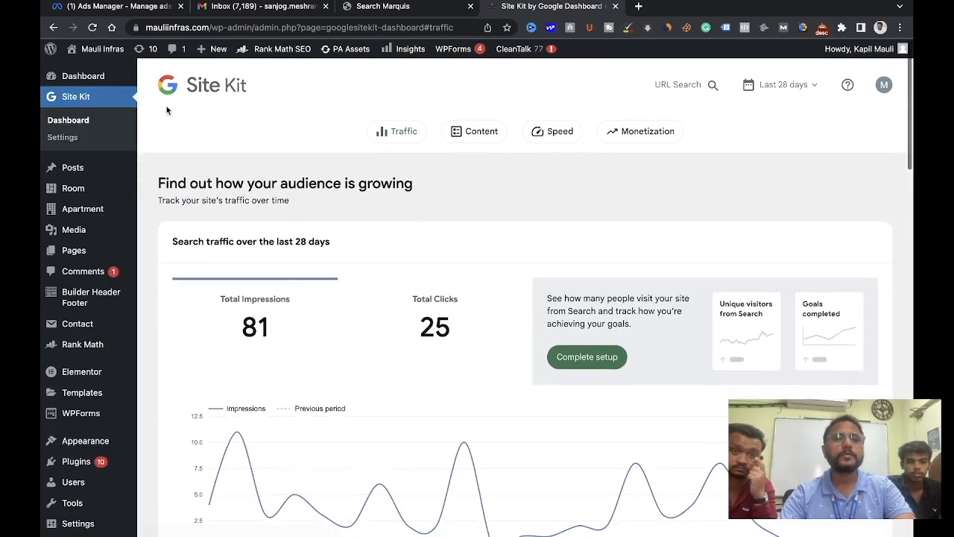
Open the Site Kit settings and start completing the setup for the connected Analytics service
click(72, 138)
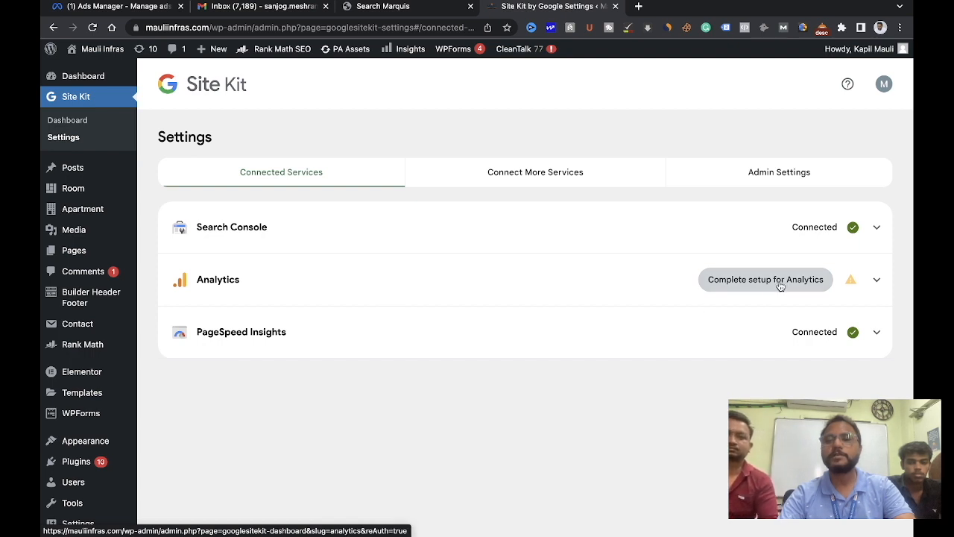
click(811, 282)
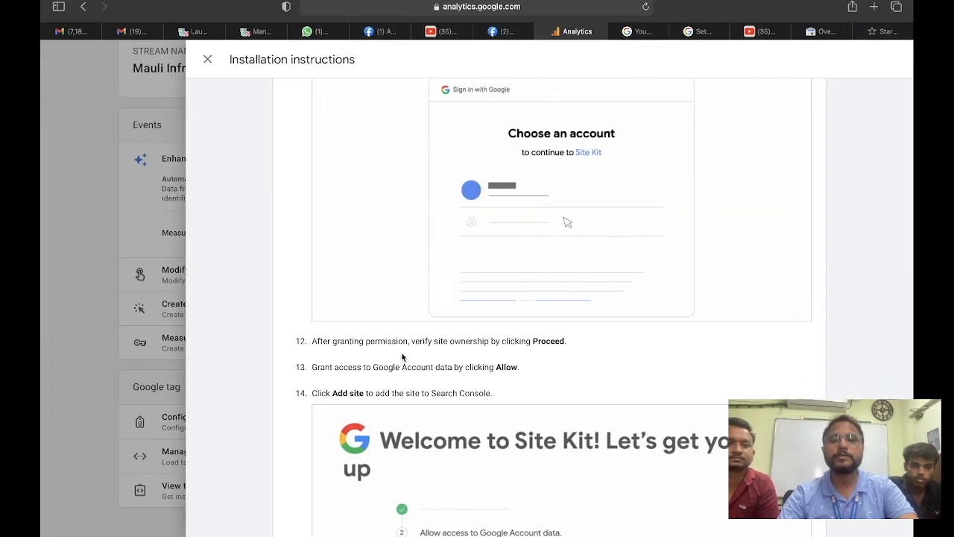
Compare the tag ID in the Analytics installation instructions with the mauliinfras.com property selected for Analytics in Site Kit in Chrome
scroll(401, 352, up, 3)
scroll(401, 357, up, 15)
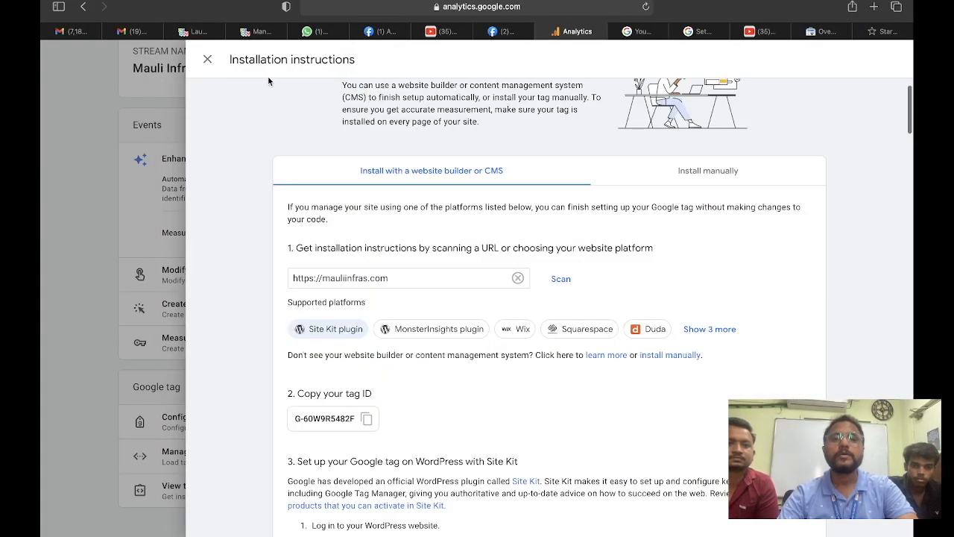
scroll(356, 313, up, 2)
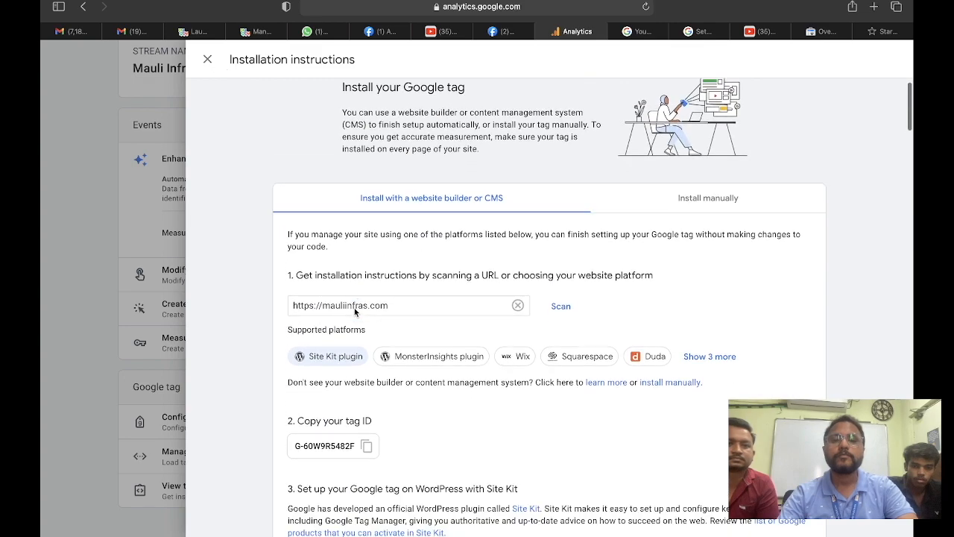
scroll(306, 442, up, 5)
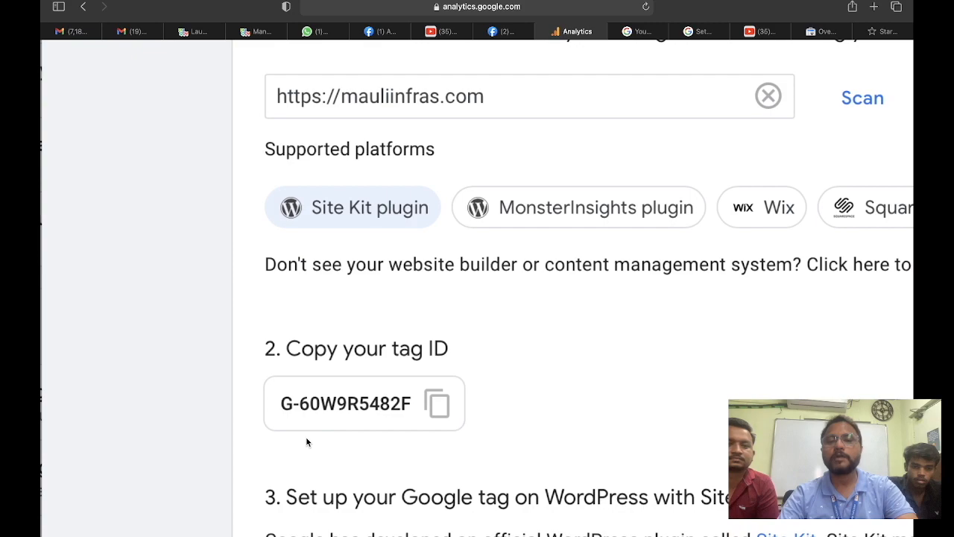
scroll(306, 441, down, 5)
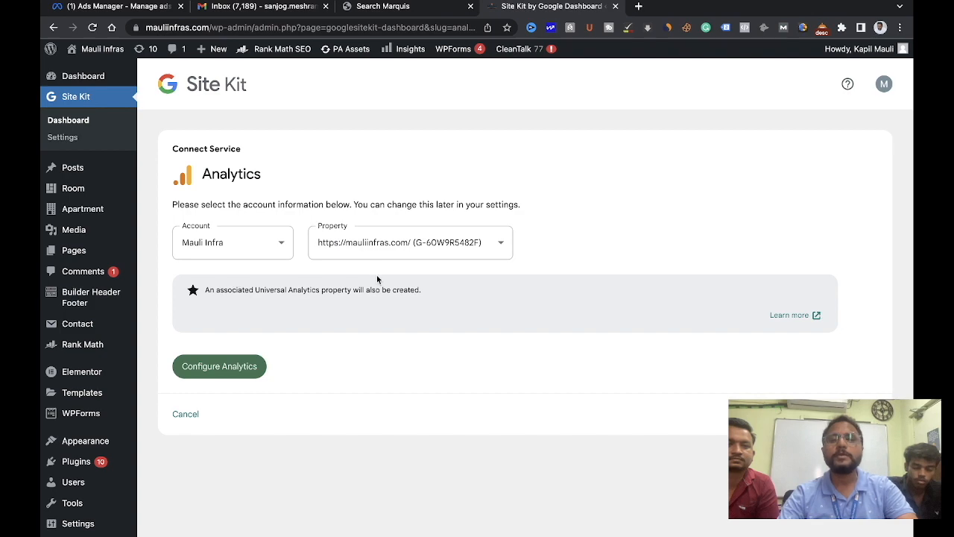
scroll(430, 271, up, 3)
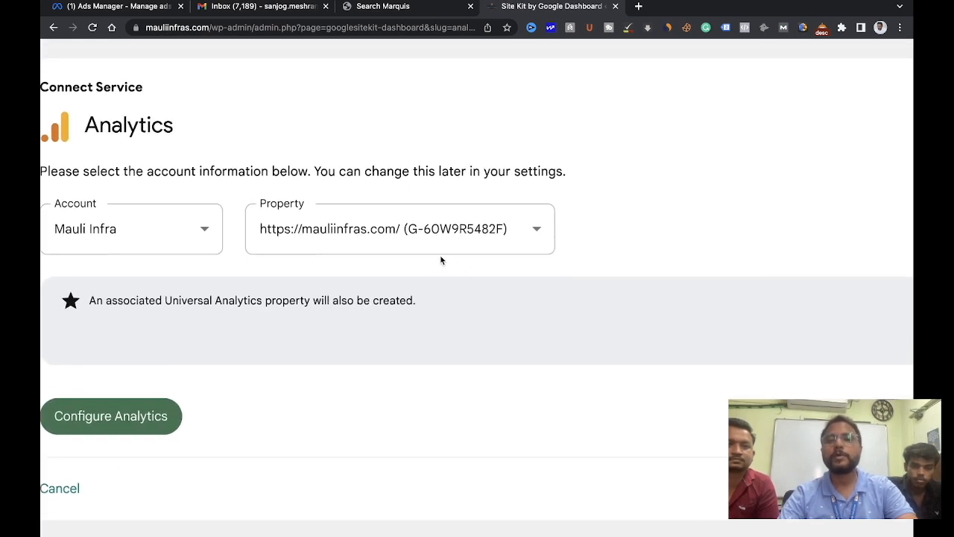
key(ctrl+minus)
scroll(271, 301, down, 2)
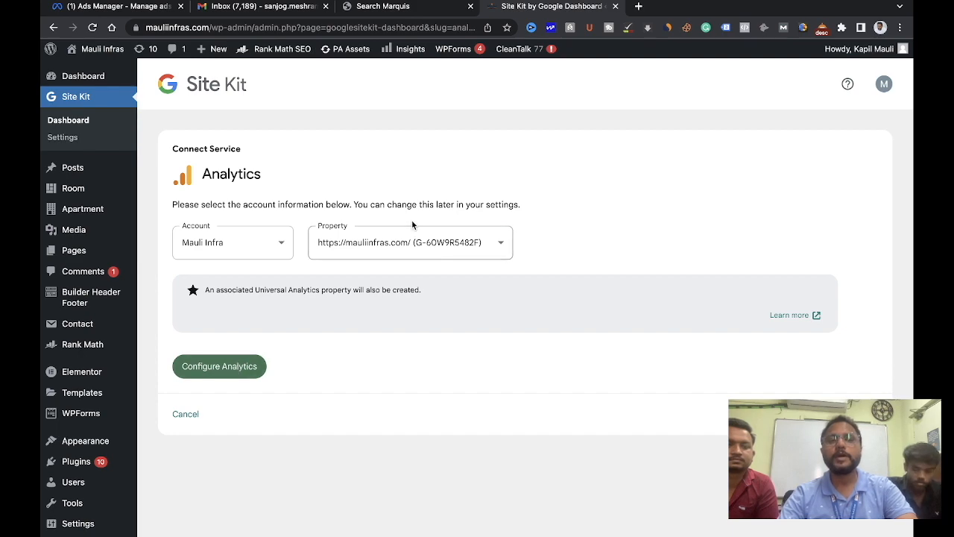
key(super+Tab)
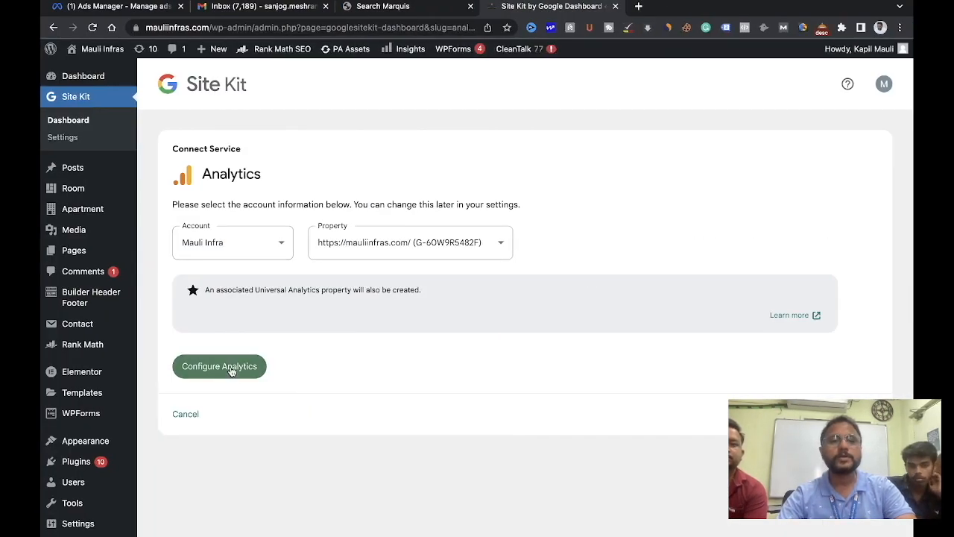
Configure Analytics for the Mauli Infra account, signing in with its Google account and granting Site Kit the additional permission it requires
click(229, 368)
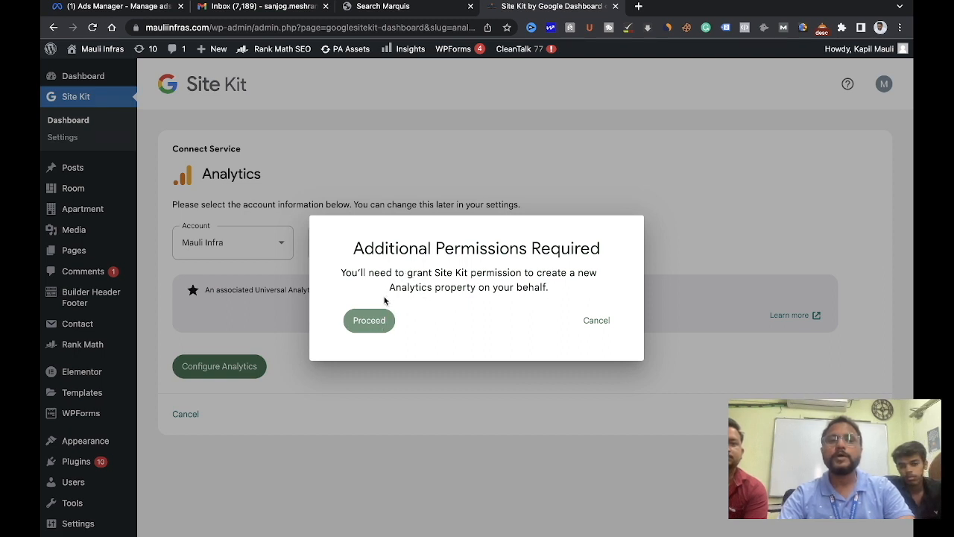
click(384, 323)
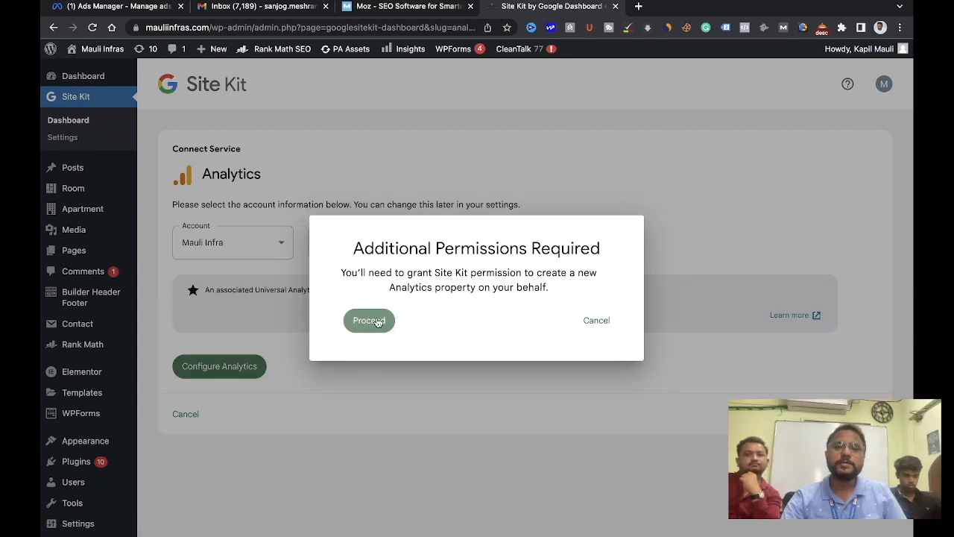
click(380, 322)
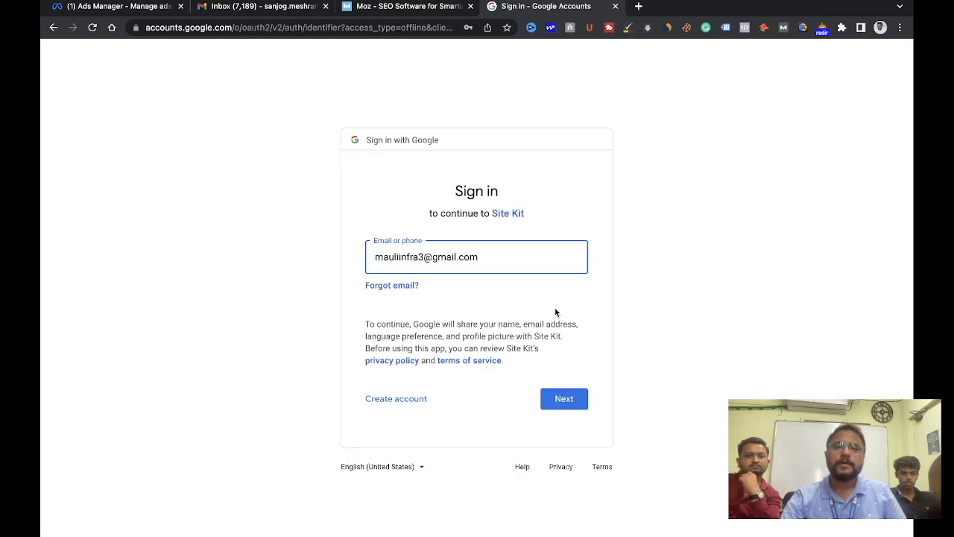
click(571, 398)
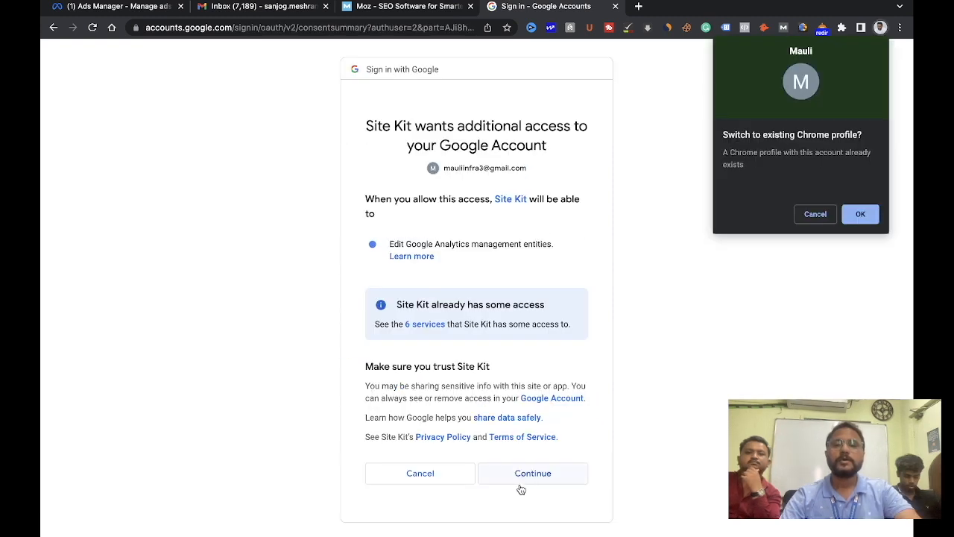
click(529, 474)
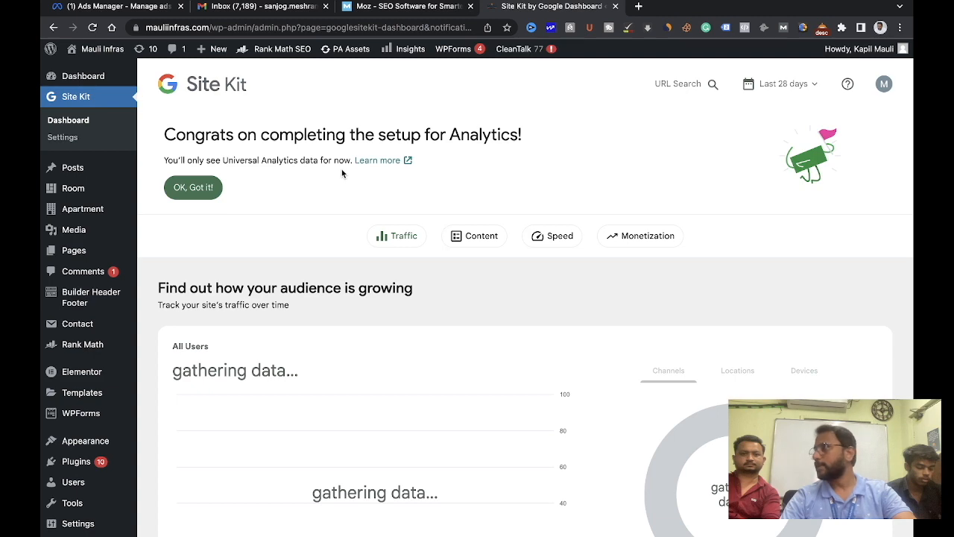
Look through the Site Kit dashboard, examining the audience traffic section and the search traffic over the last 28 days
scroll(342, 169, down, 10)
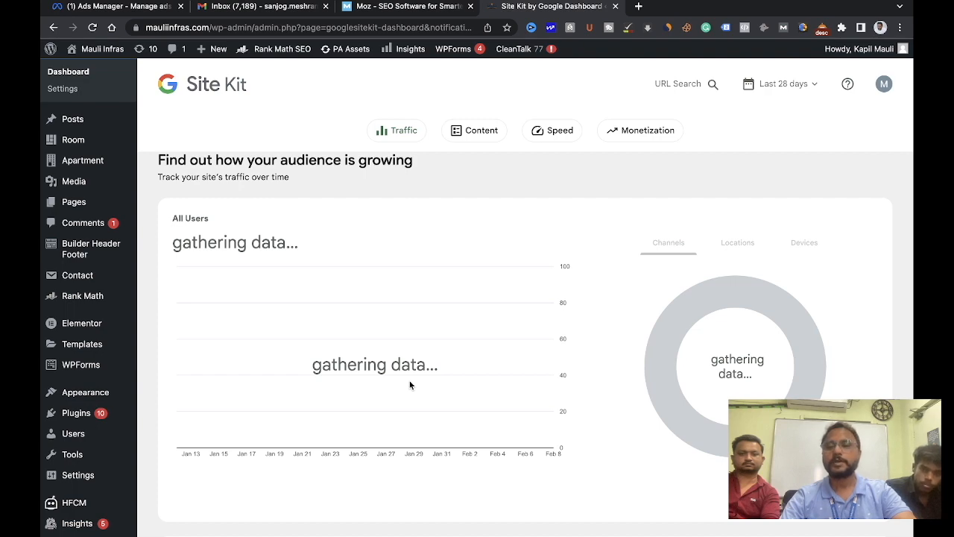
scroll(409, 384, down, 5)
scroll(409, 384, up, 8)
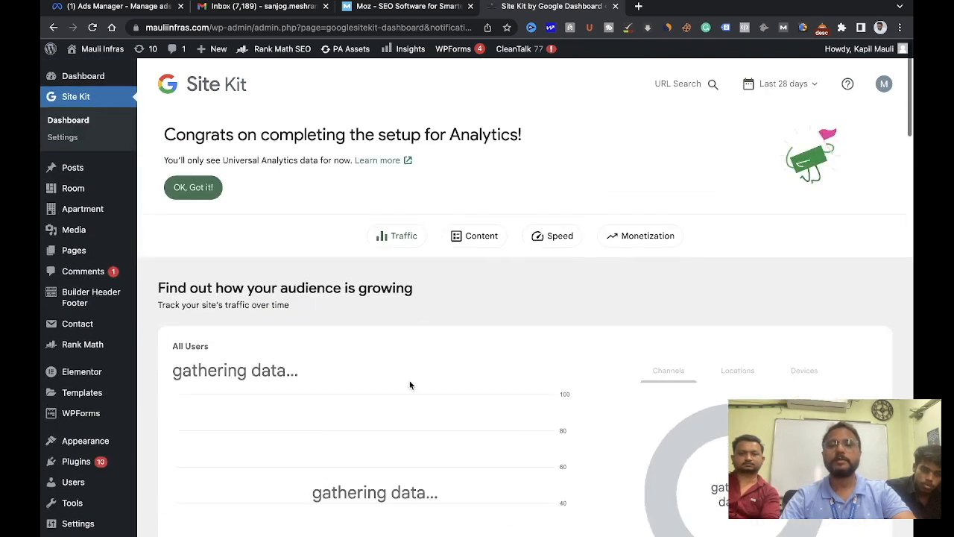
scroll(409, 384, down, 3)
scroll(411, 386, up, 1)
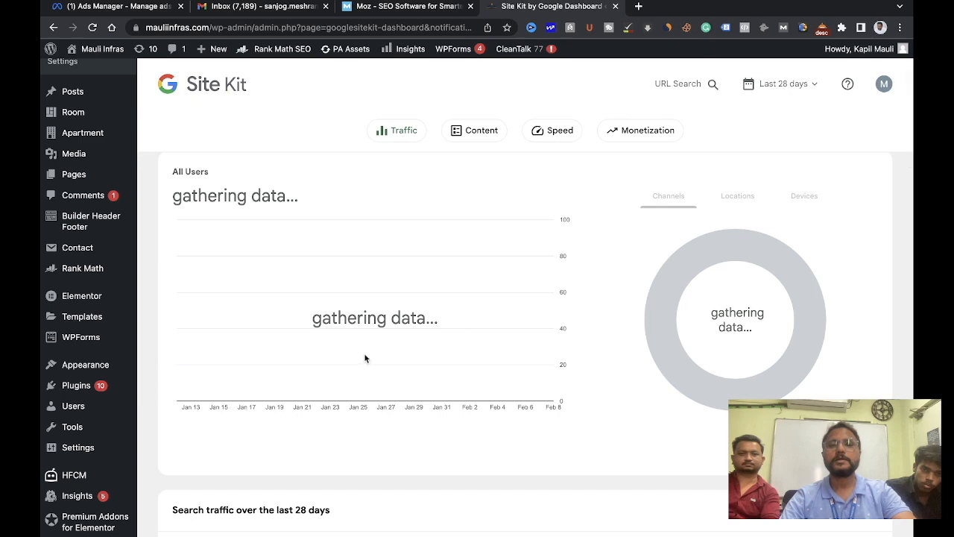
scroll(370, 356, down, 5)
scroll(371, 358, up, 7)
scroll(212, 377, down, 5)
scroll(213, 380, up, 10)
scroll(213, 380, down, 1)
scroll(214, 380, up, 1)
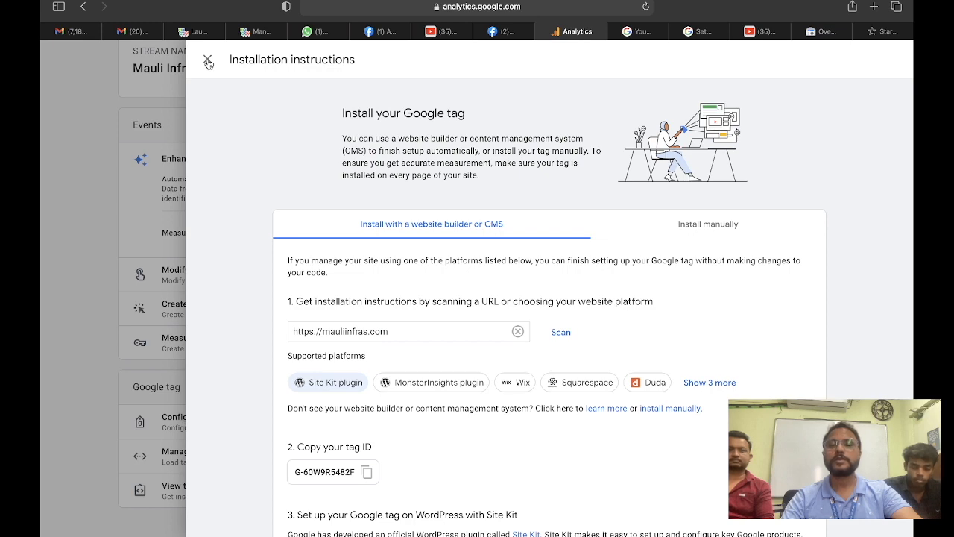
Switch to Google Analytics in Safari, close the installation instructions and reload the web stream details to check data collection
click(208, 61)
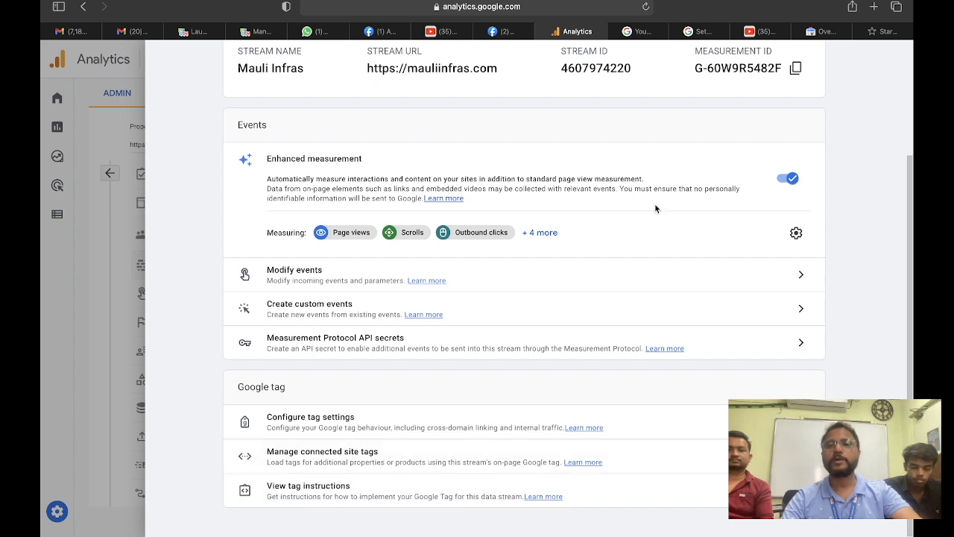
click(646, 7)
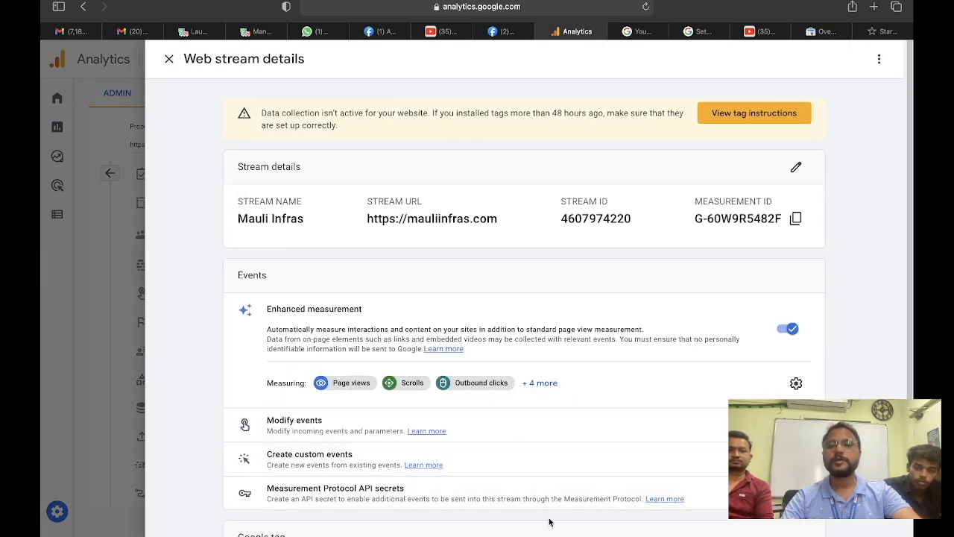
scroll(666, 496, down, 3)
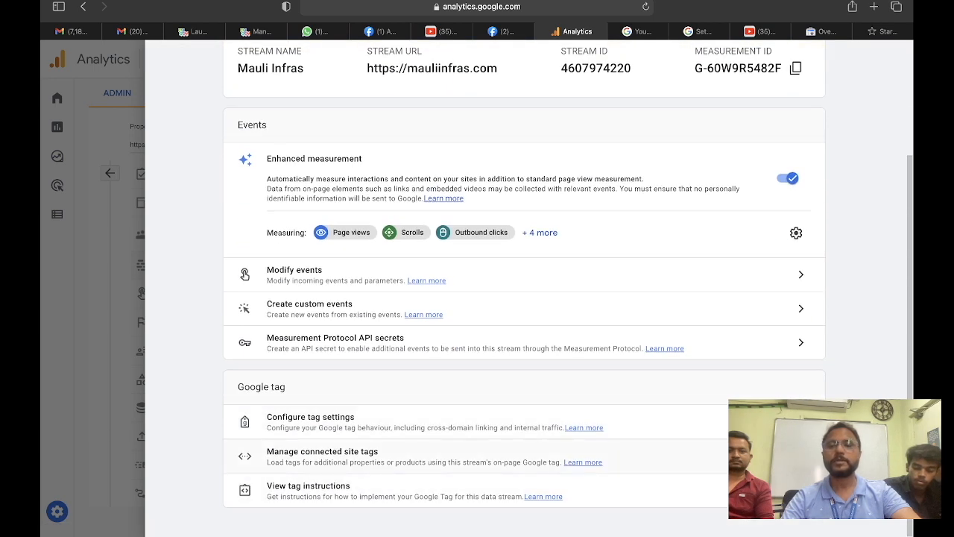
click(322, 454)
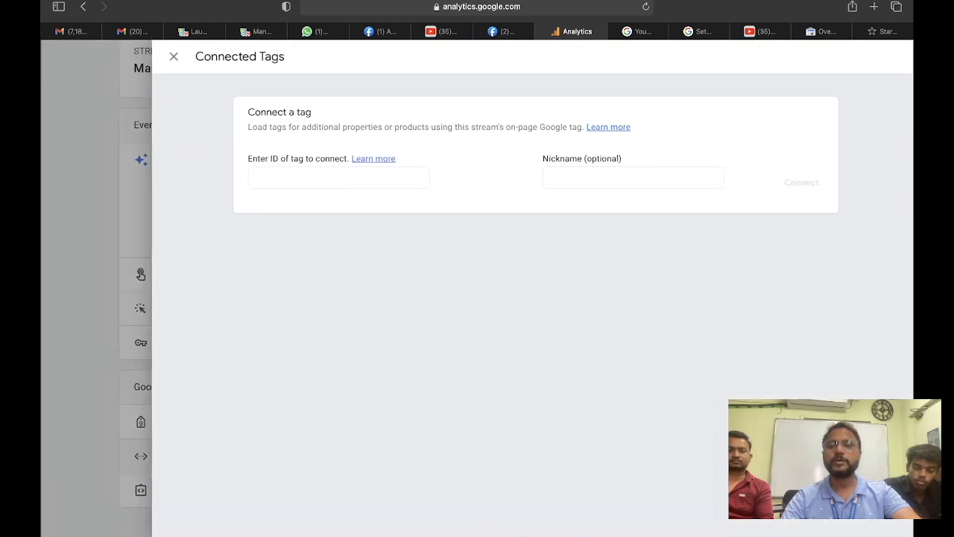
click(392, 172)
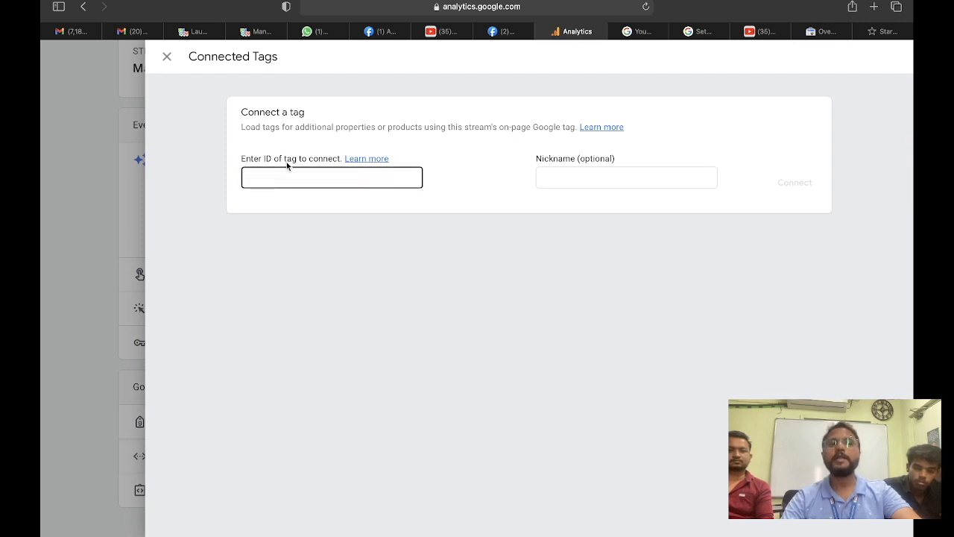
click(302, 177)
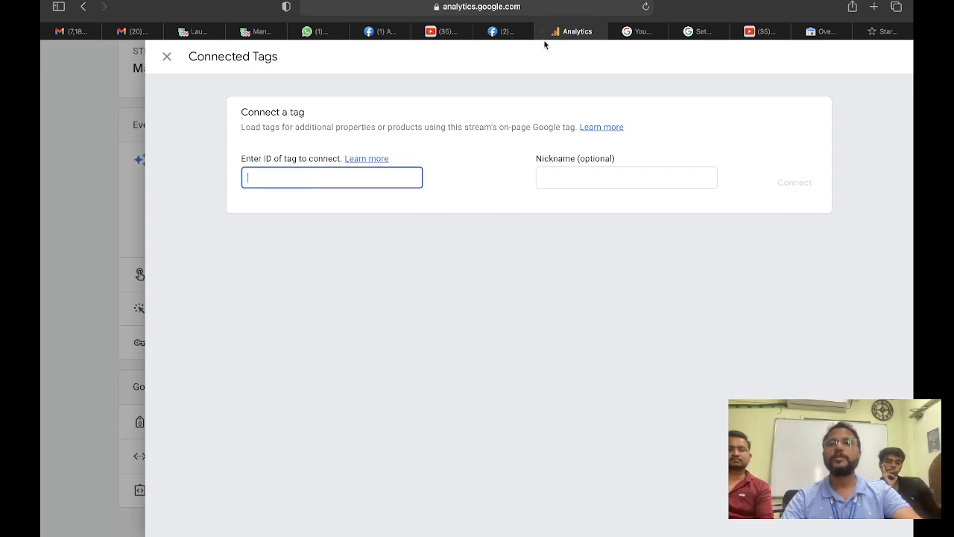
key(ctrl+Right)
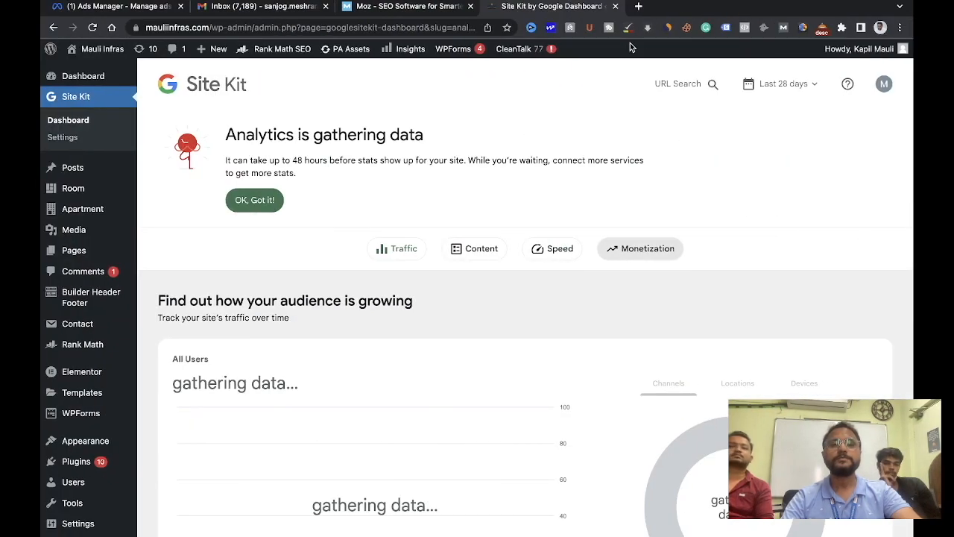
key(ctrl+Left)
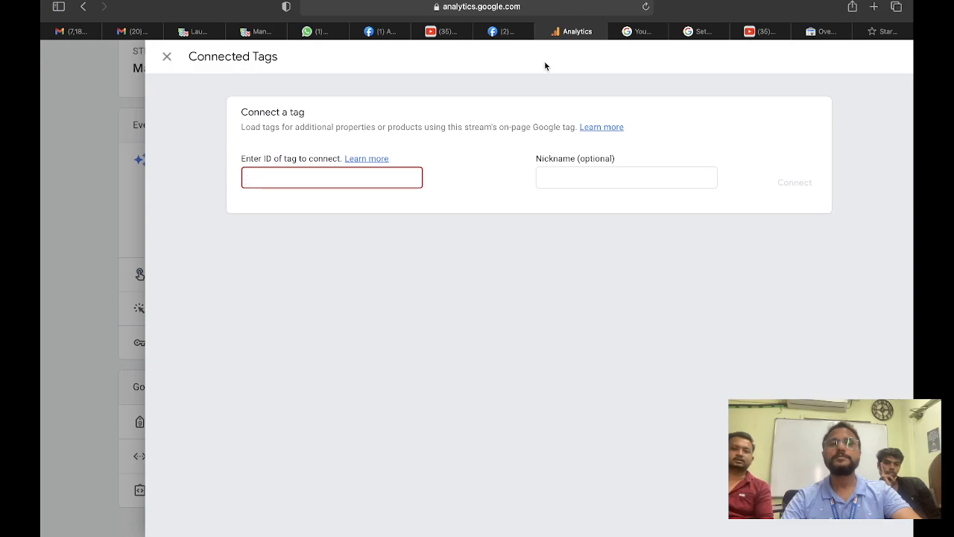
key(ctrl+Right)
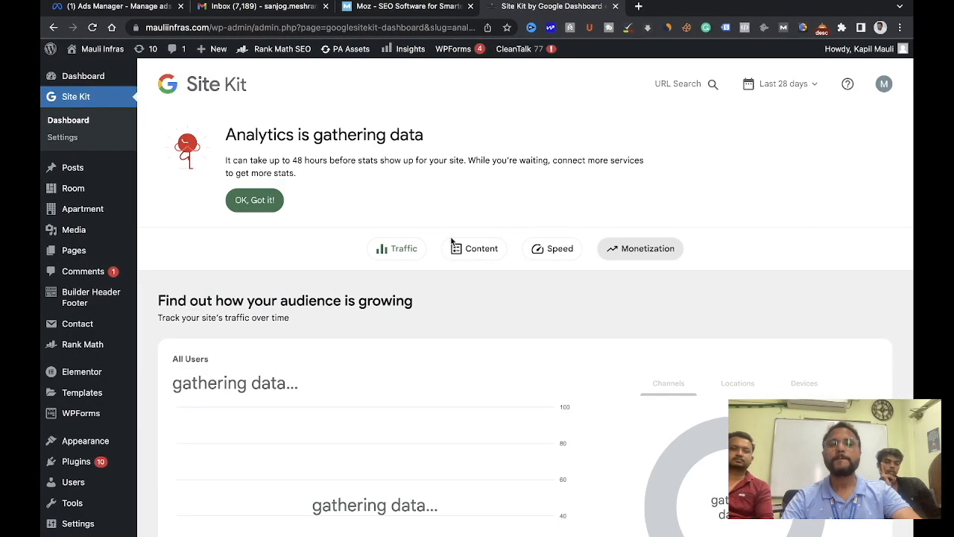
scroll(449, 245, down, 2)
scroll(448, 246, up, 2)
key(ctrl+Left)
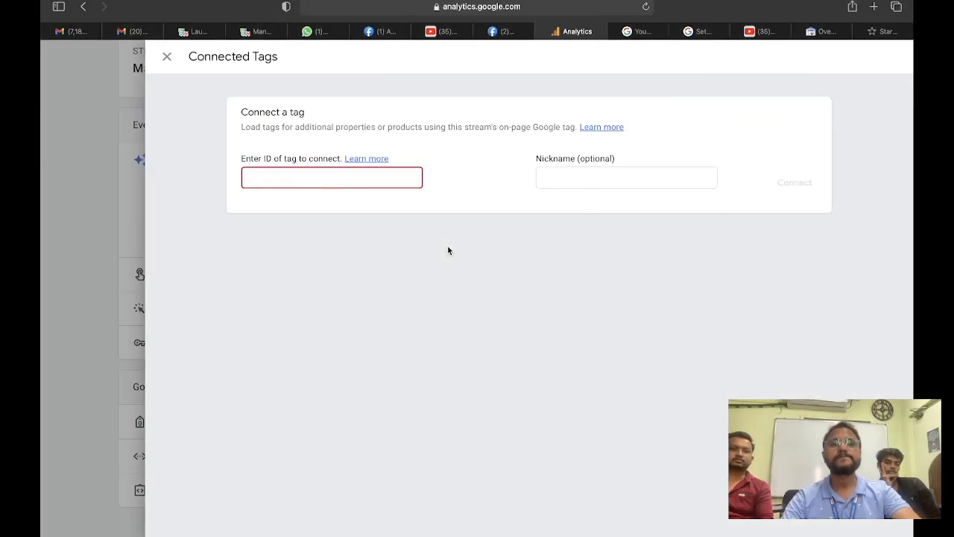
click(99, 140)
Copy the measurement ID from the Mauli Infras web stream details
scroll(297, 314, up, 3)
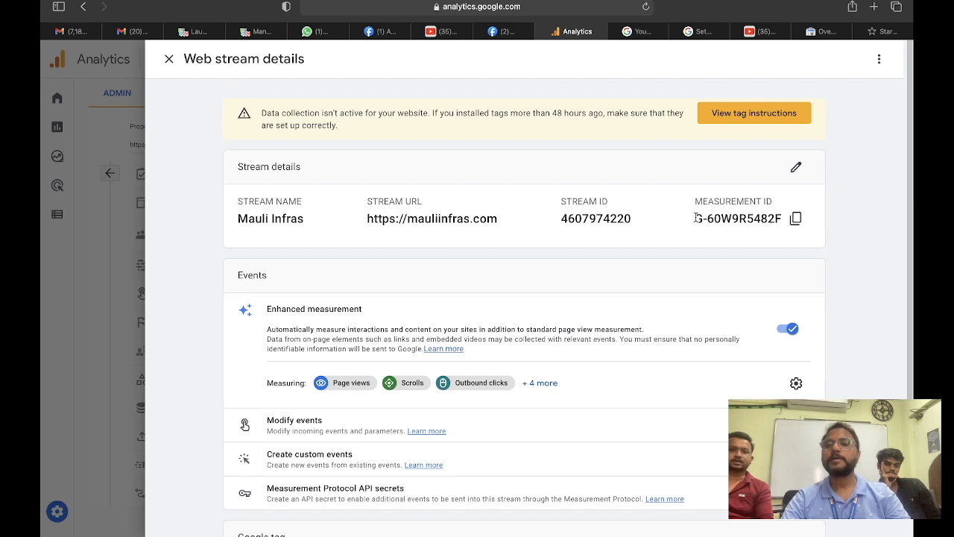
drag(695, 218, 759, 217)
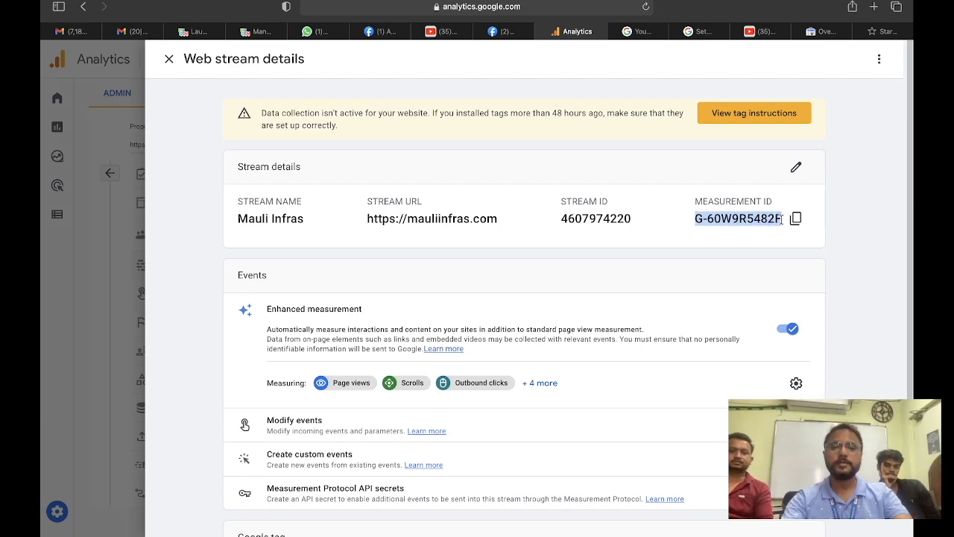
scroll(462, 287, down, 3)
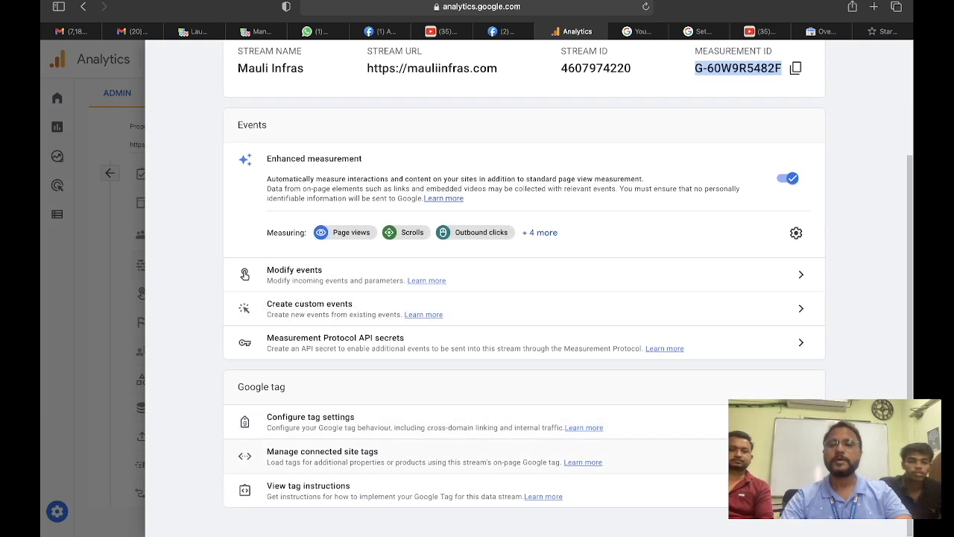
Connect a site tag to the stream's Google tag using the copied measurement ID and the nickname Mauli
click(322, 452)
click(385, 173)
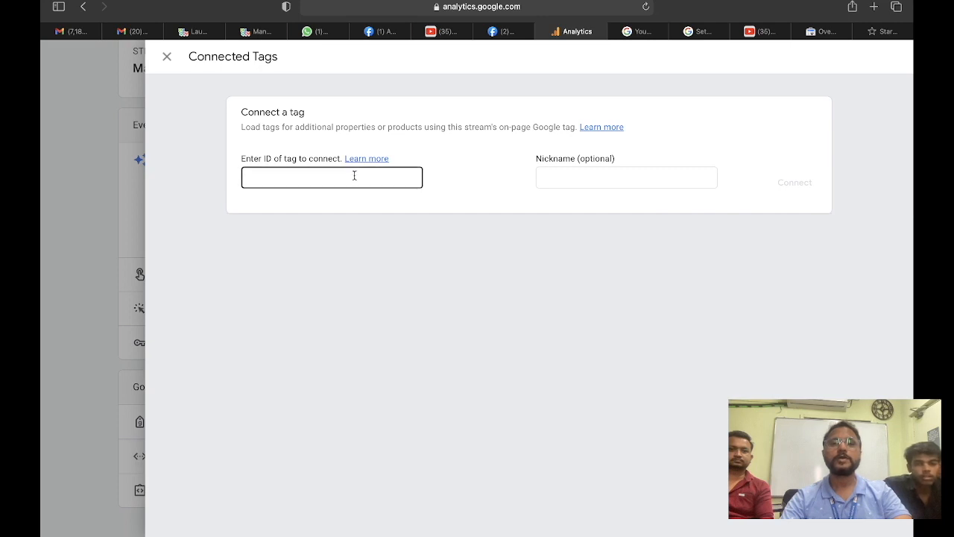
text(G-60W9R5482F)
click(568, 178)
text(Mauli)
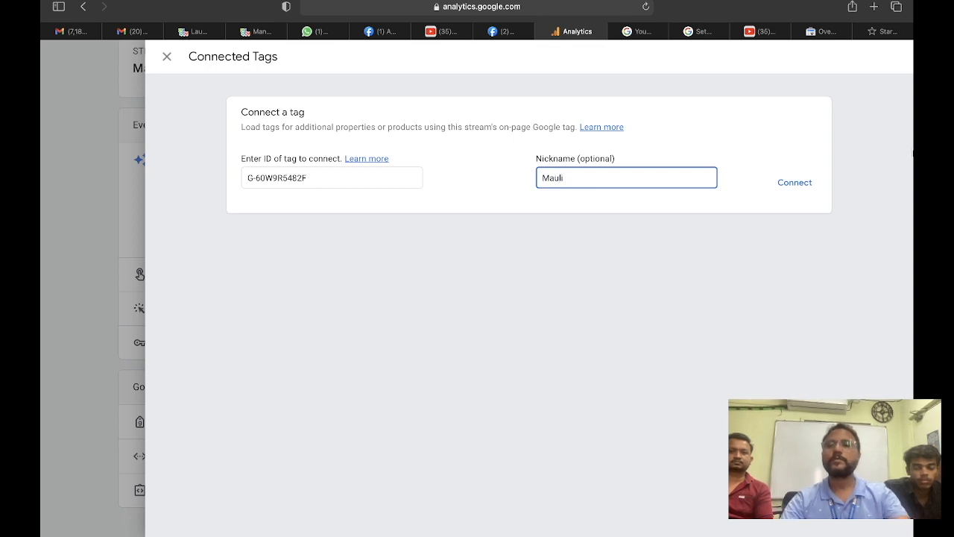
click(809, 182)
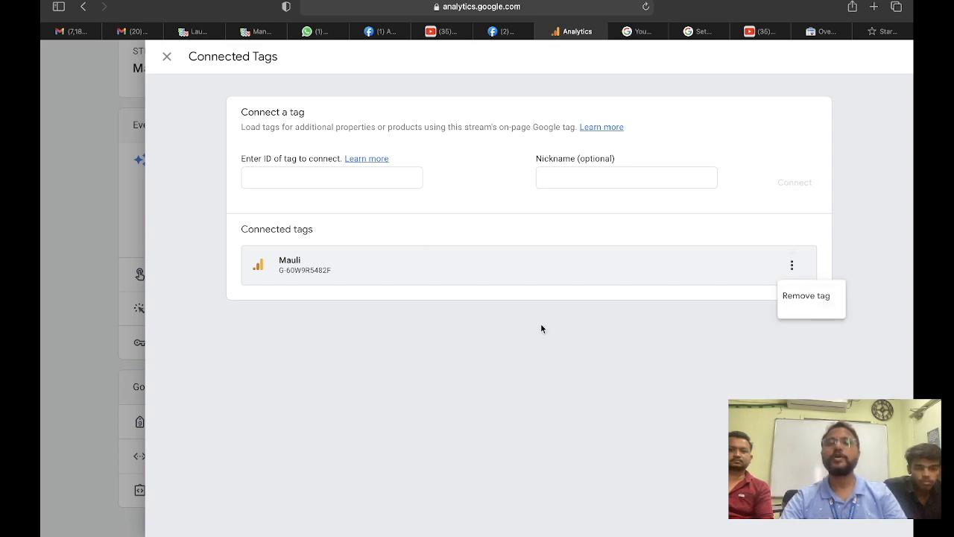
Close the connected tags and reload the web stream details to check the data collection status and Google tag section
click(167, 55)
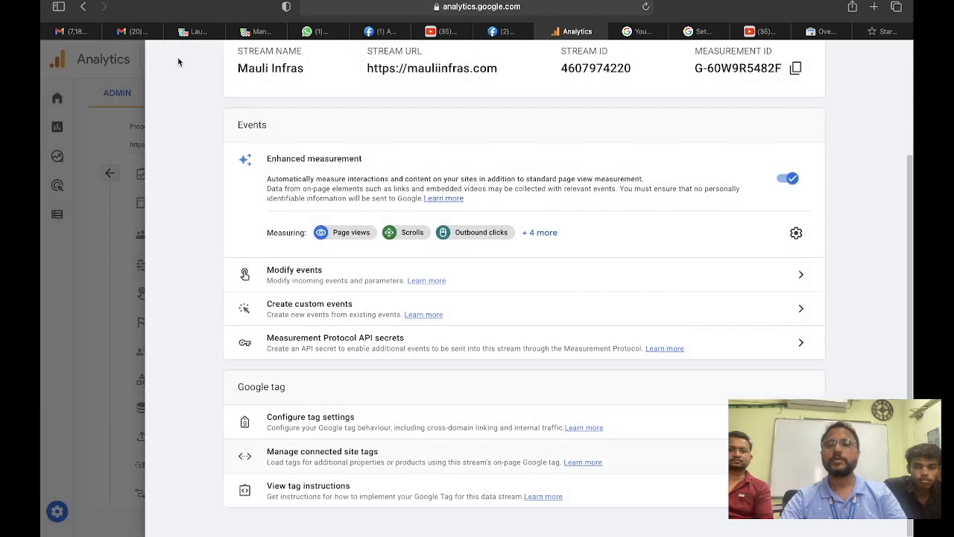
click(645, 7)
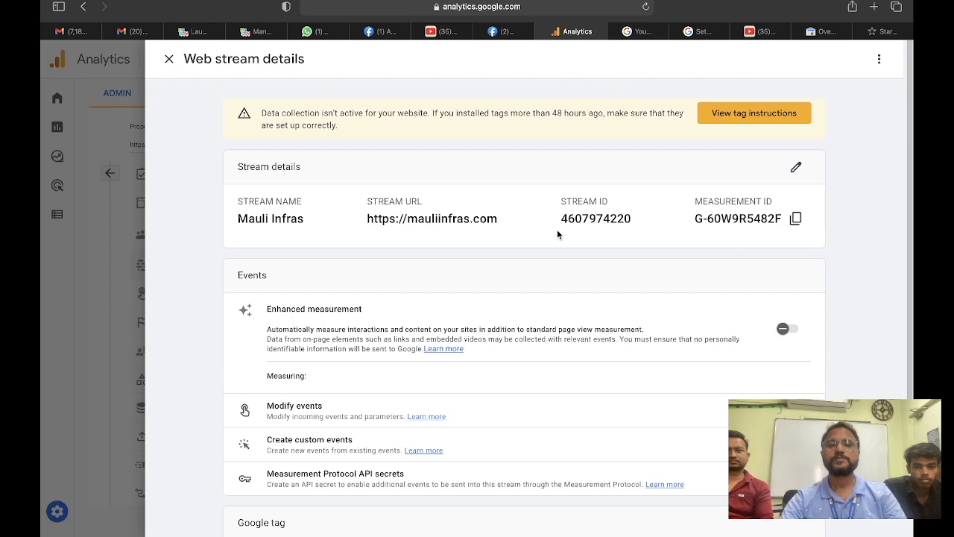
scroll(565, 213, down, 4)
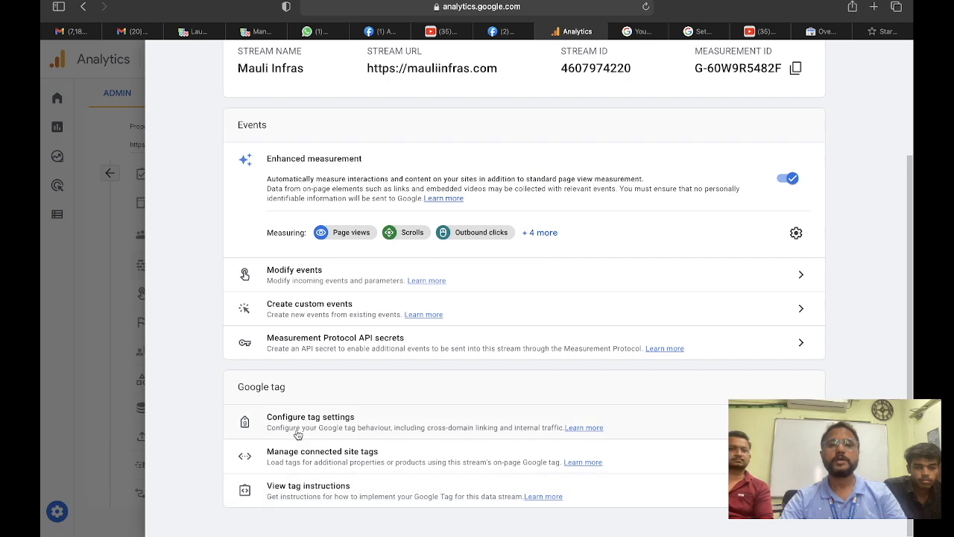
Search Google for google tag manager in the blank browser tab and open the Google Tag Manager site
click(287, 497)
click(881, 32)
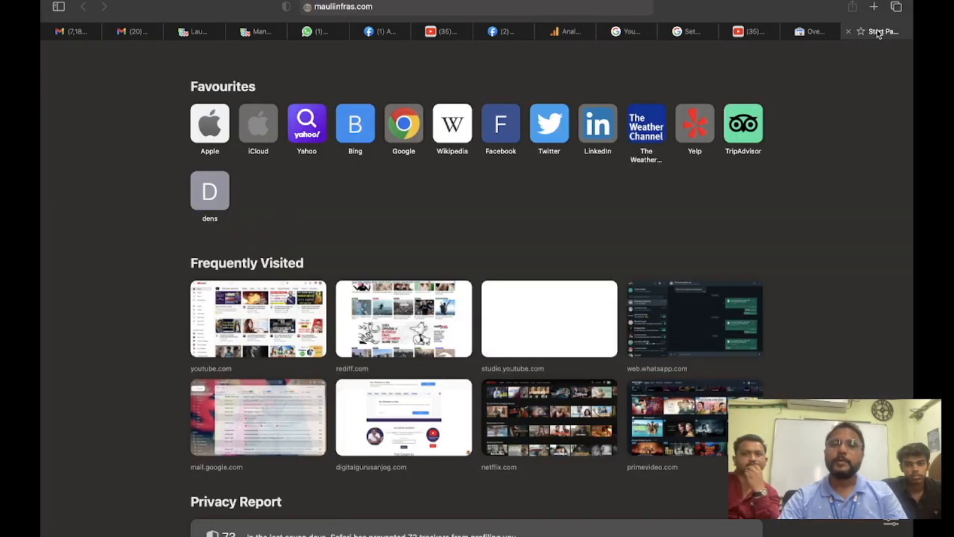
click(549, 6)
text(google)
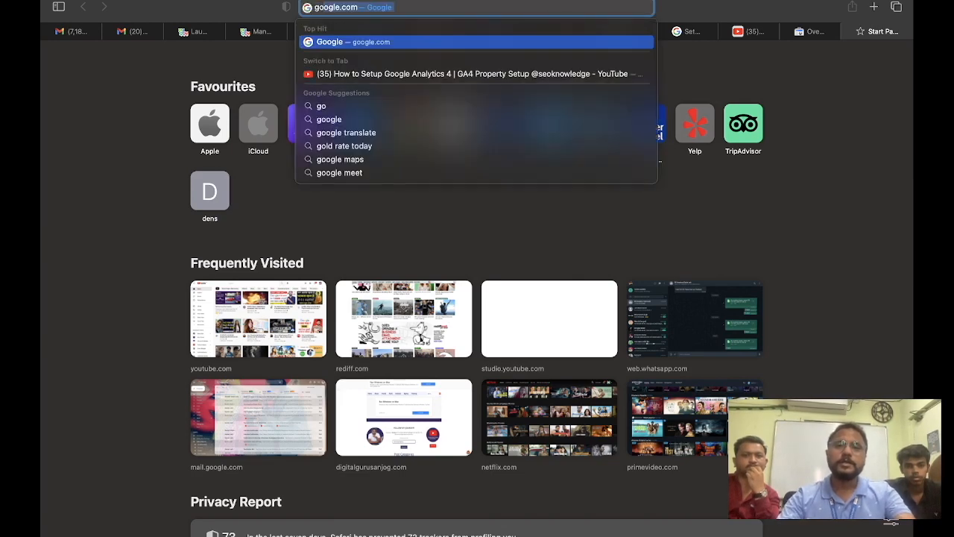
key(Return)
text(f)
key(BackSpace)
text(google tag manager)
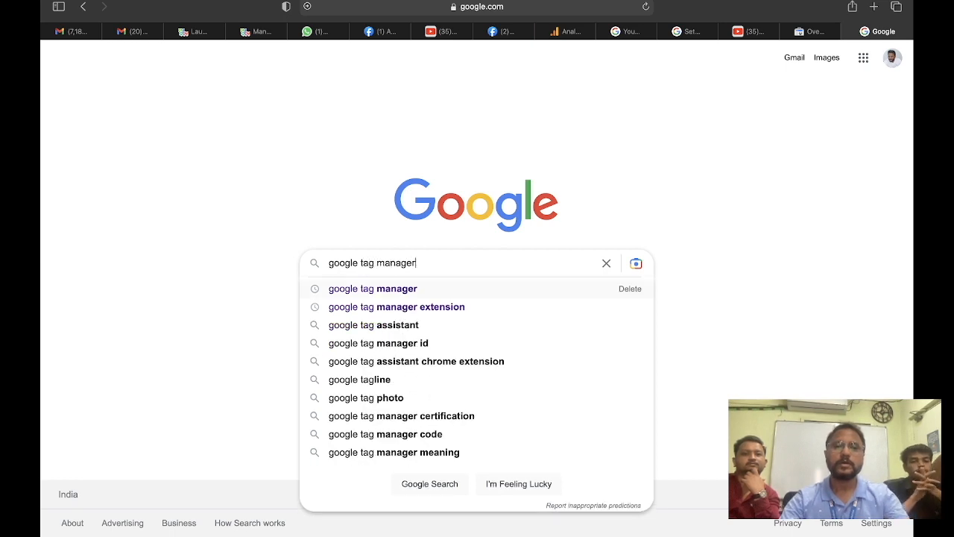
key(Return)
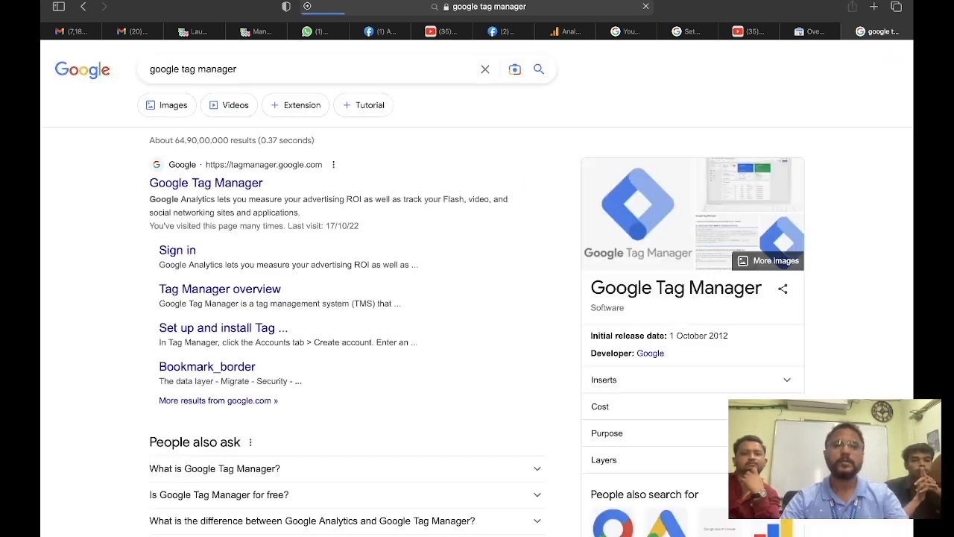
click(214, 185)
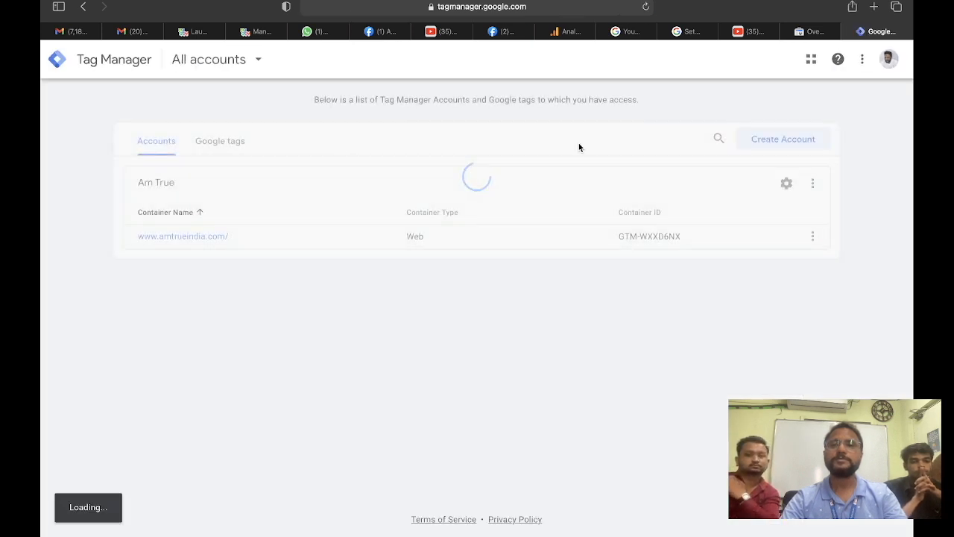
Switch Tag Manager to the Mauli Infra Google account and show its list of accounts
click(888, 61)
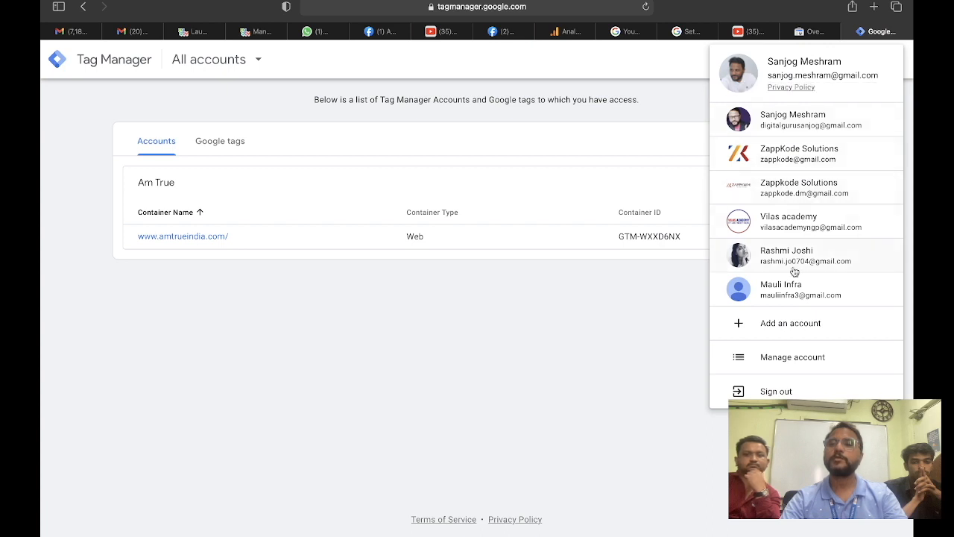
click(796, 292)
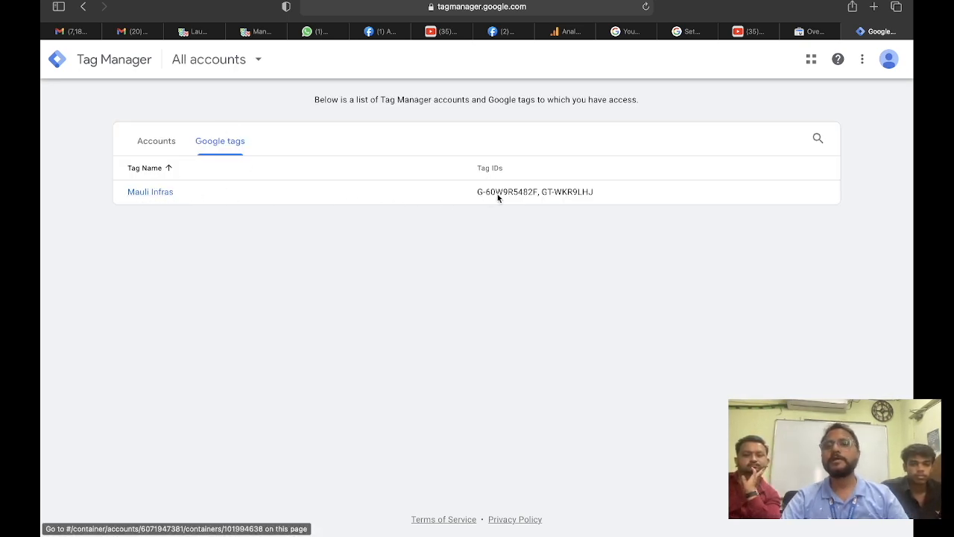
click(165, 146)
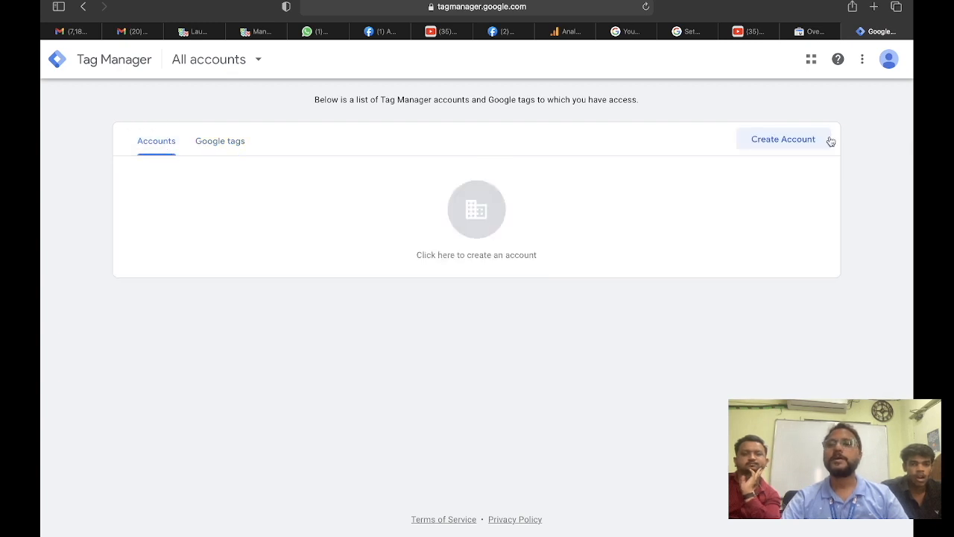
Start a new Tag Manager account, name it Mauli and set its country to India
click(766, 147)
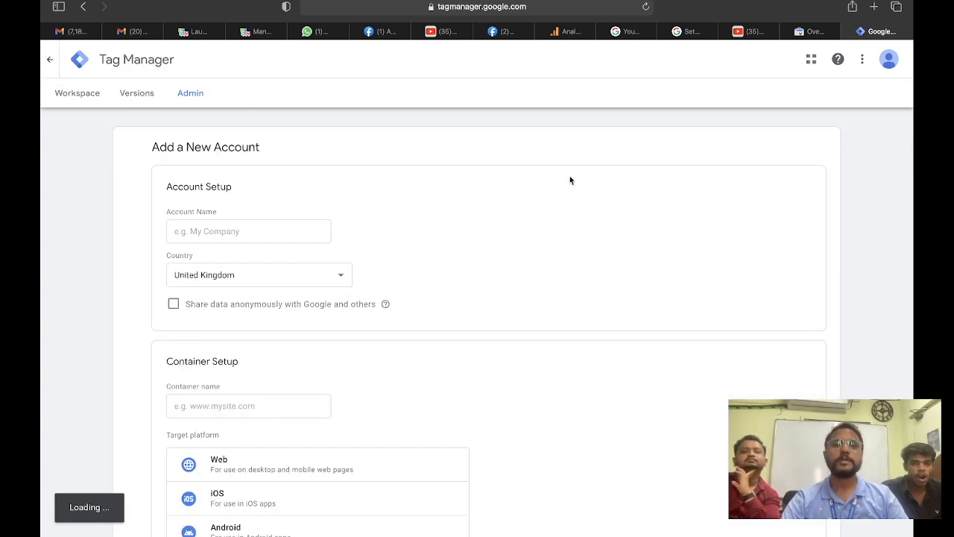
scroll(141, 320, down, 1)
scroll(141, 320, down, 4)
scroll(141, 320, up, 5)
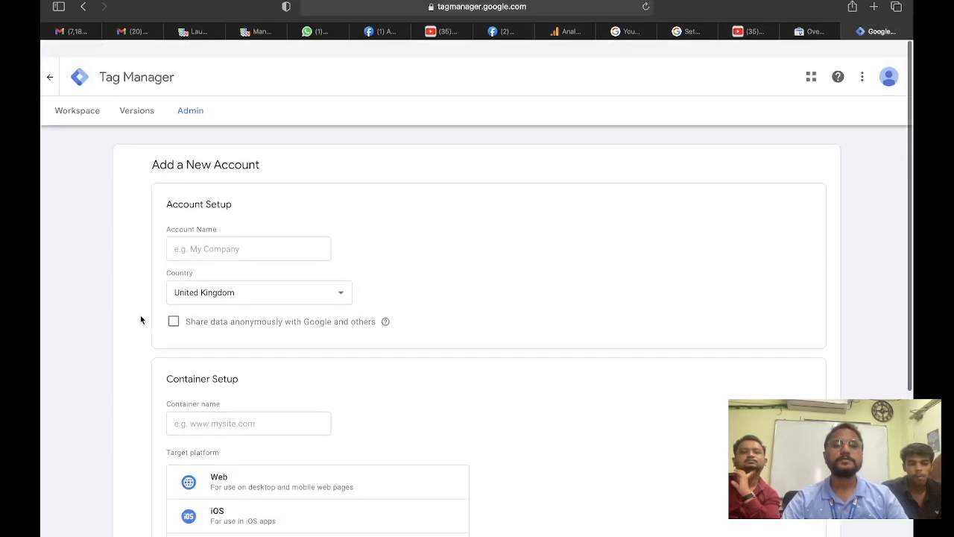
click(196, 232)
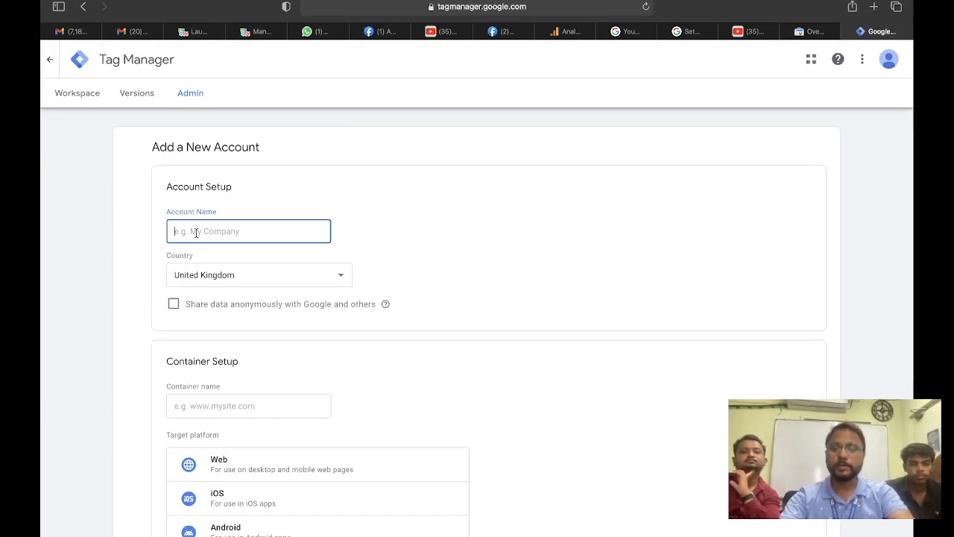
text(Mau)
key(Tab)
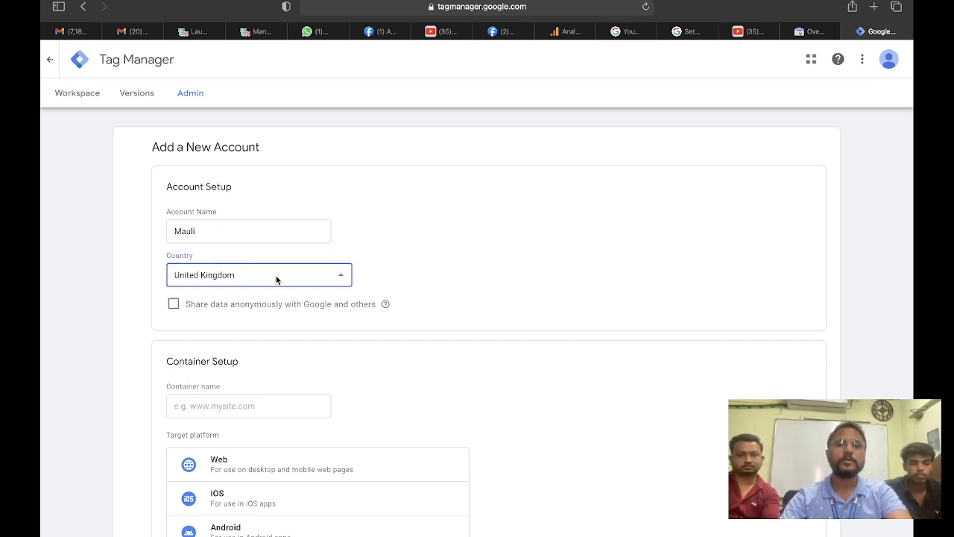
click(277, 279)
key(i)
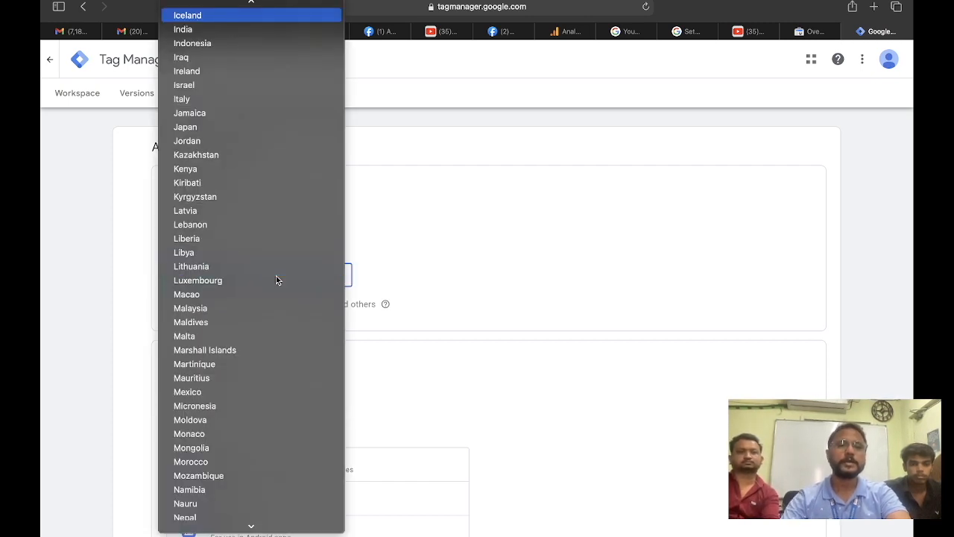
click(186, 29)
scroll(214, 379, down, 5)
click(197, 233)
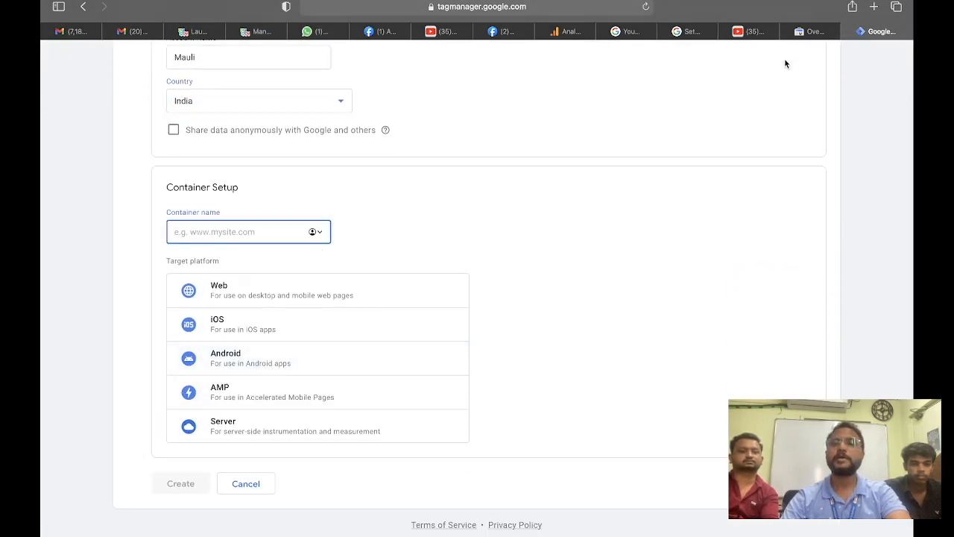
click(873, 7)
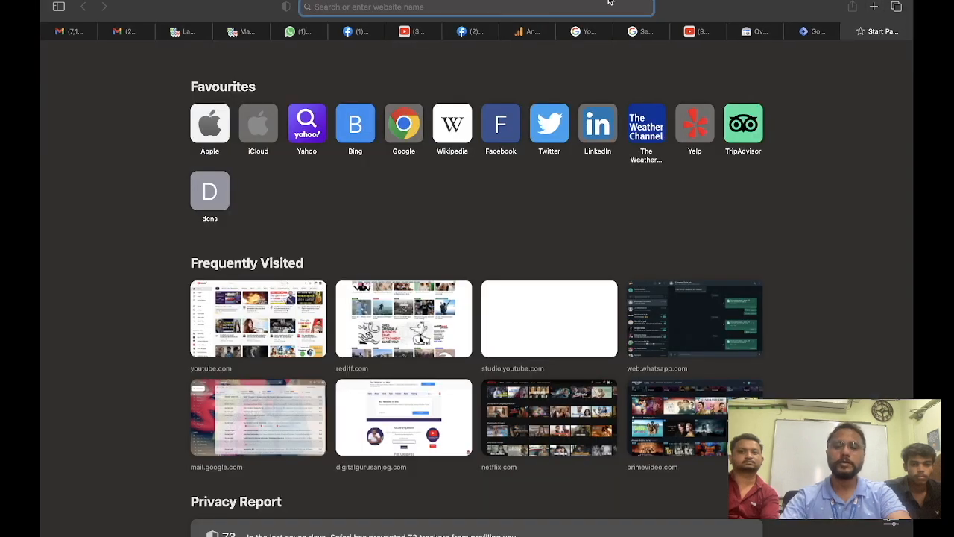
text(mau)
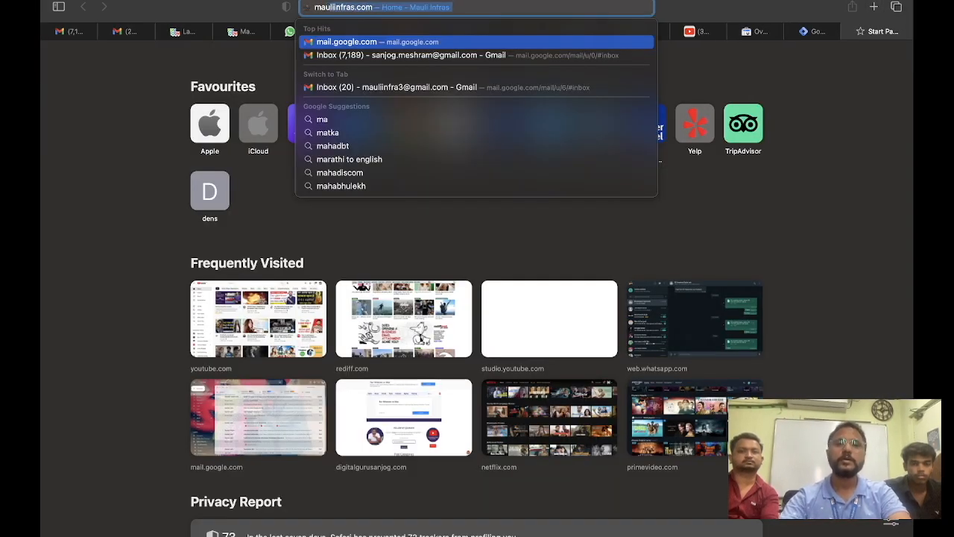
key(Return)
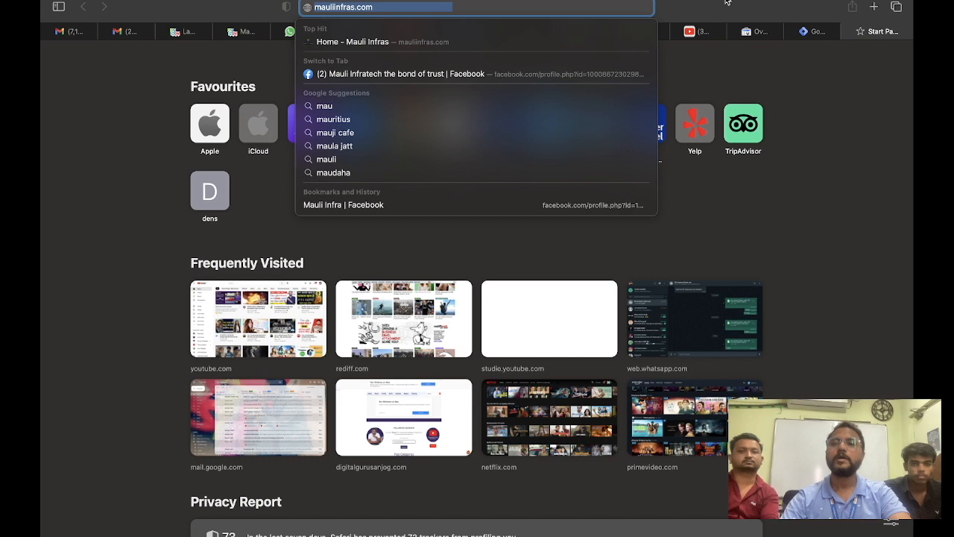
click(818, 34)
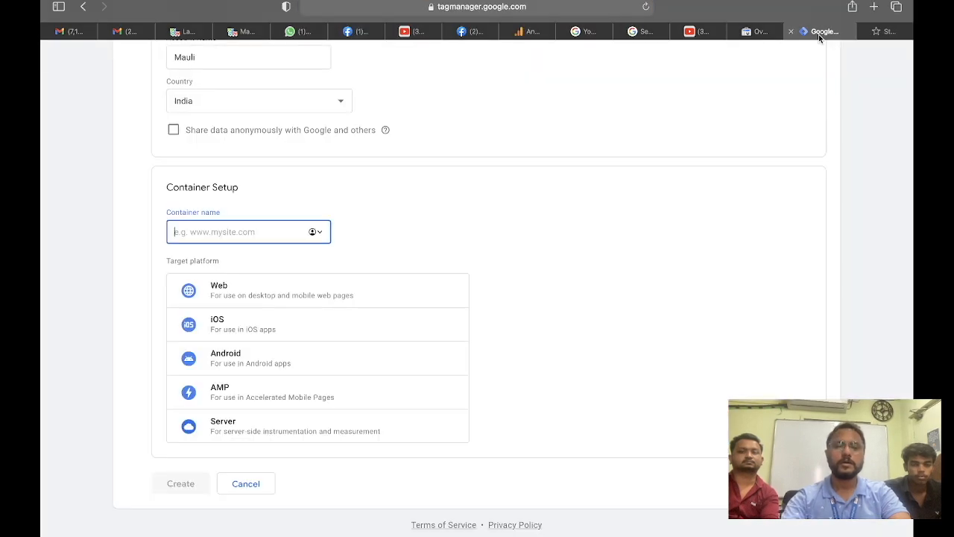
text(http://mauliinfras.com)
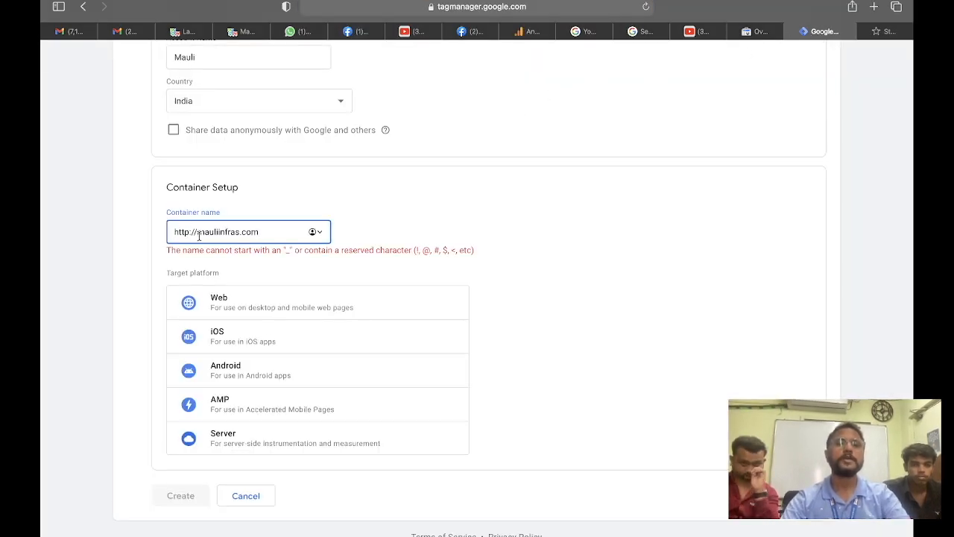
drag(195, 231, 41, 194)
text(www.)
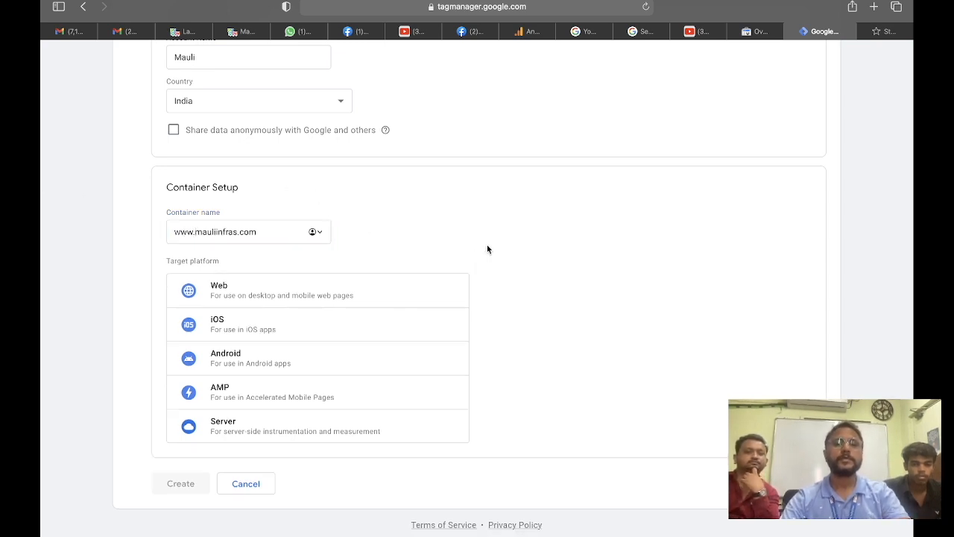
click(300, 284)
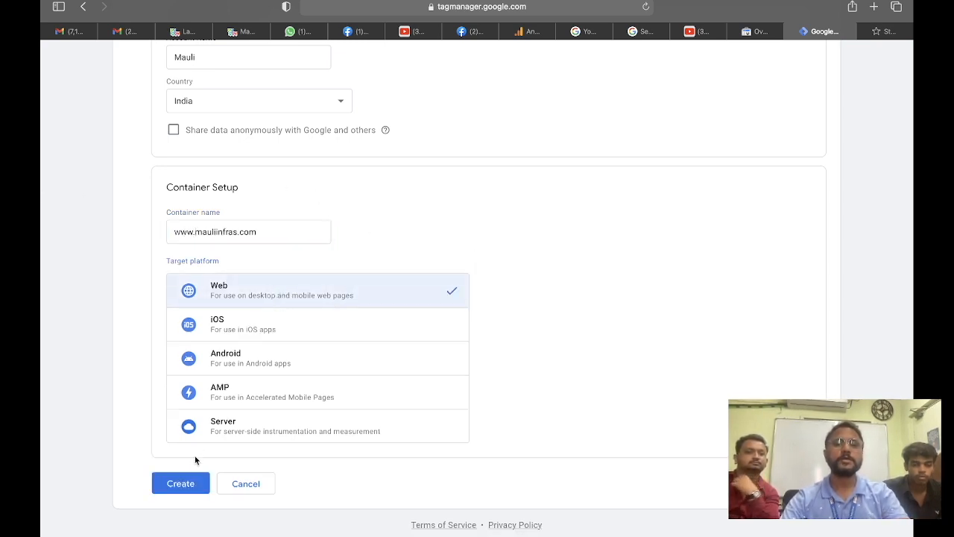
Create the account and agree to the Tag Manager Terms of Service, including the GDPR Data Processing Terms
click(186, 484)
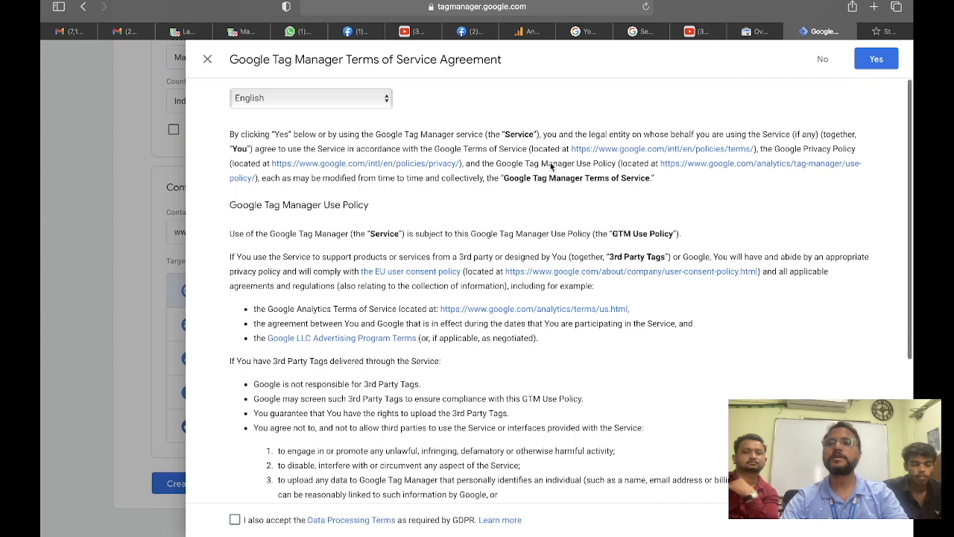
scroll(550, 166, down, 5)
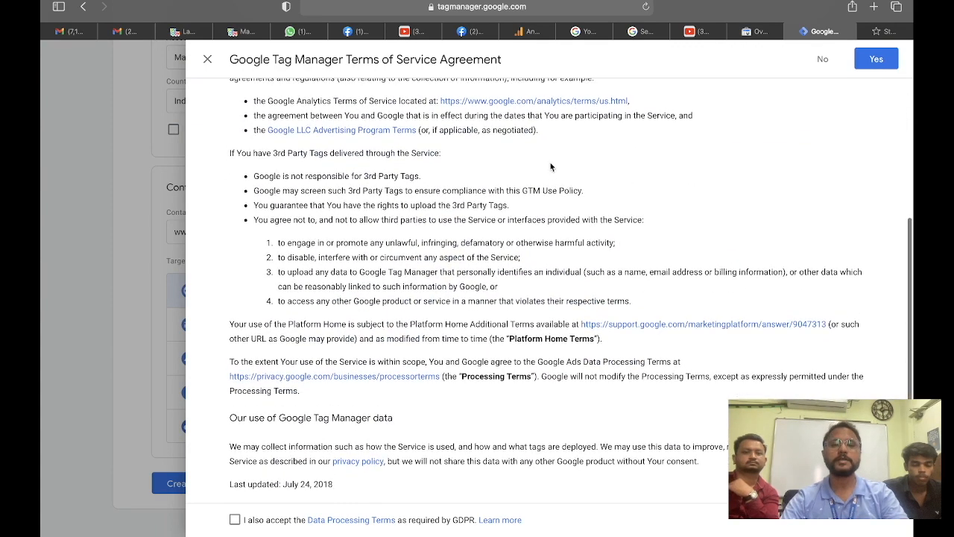
click(235, 519)
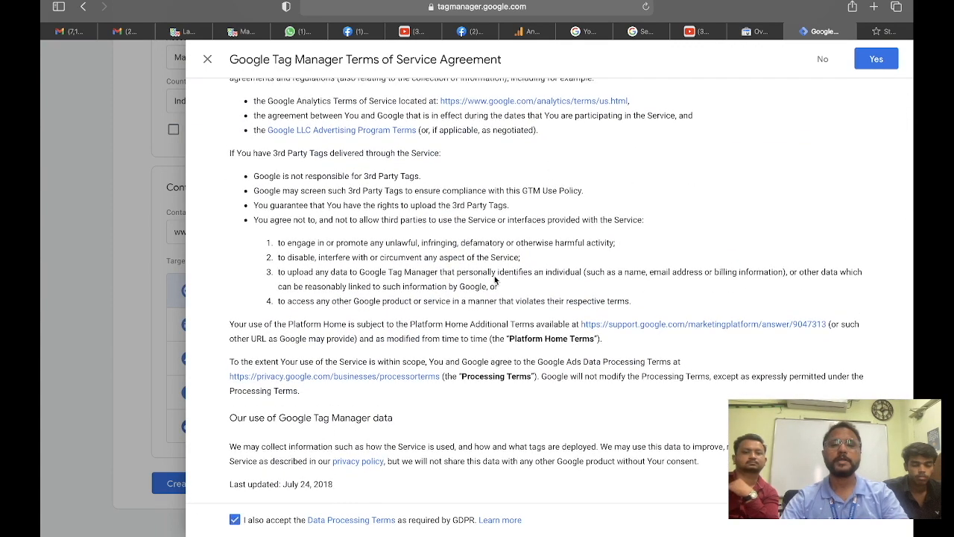
click(873, 59)
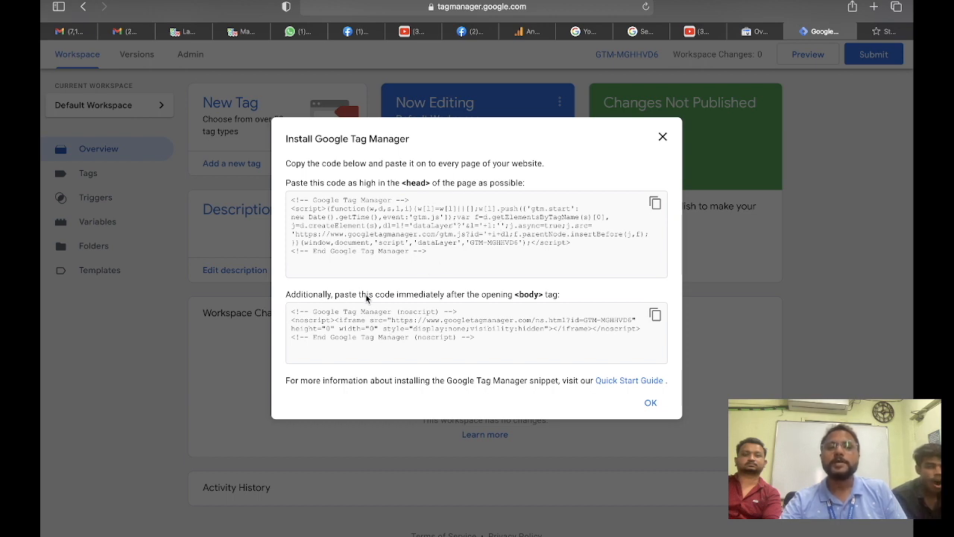
Copy the Google Tag Manager installation snippet meant for the page's head section
scroll(488, 298, down, 1)
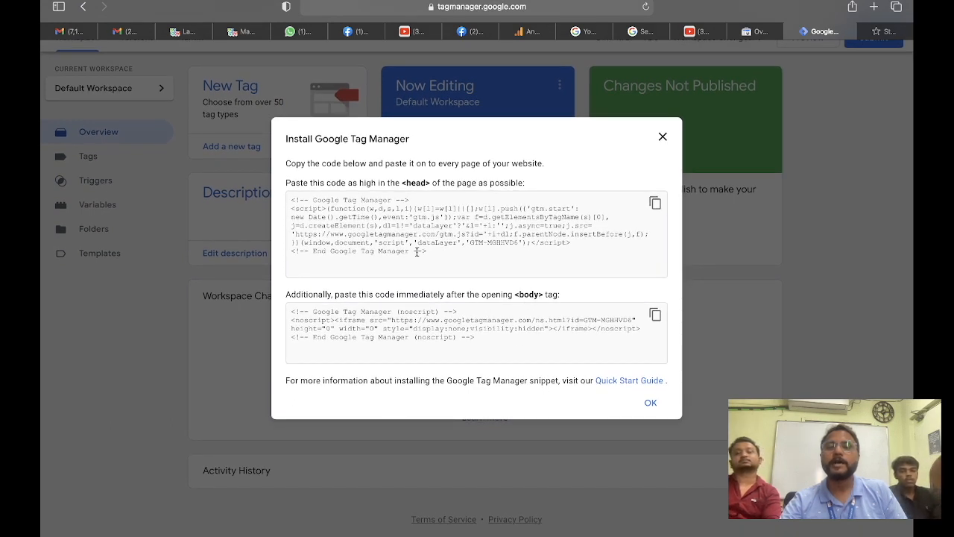
click(655, 203)
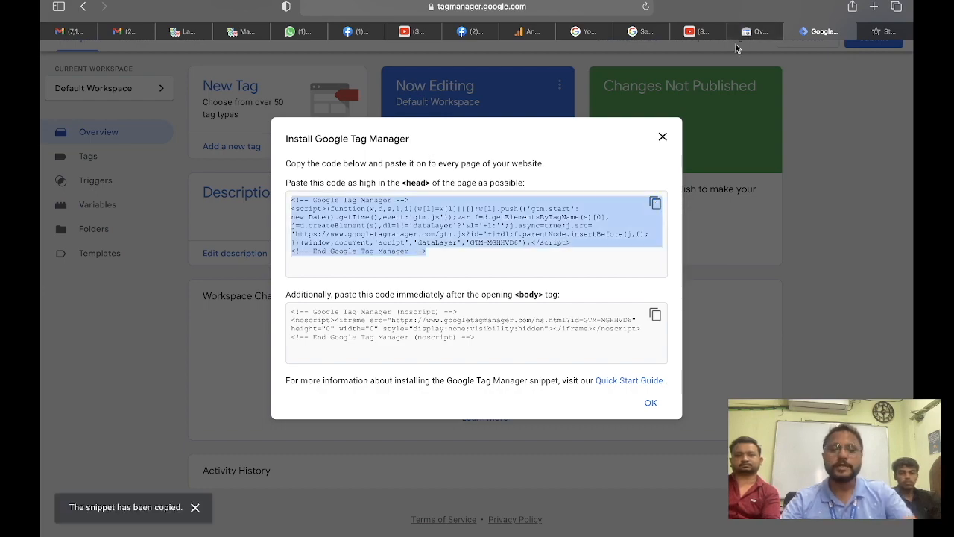
Switch to the Mauli Infras WordPress dashboard in Chrome and open the Moore theme's header.php in the Theme File Editor
key(super+Tab)
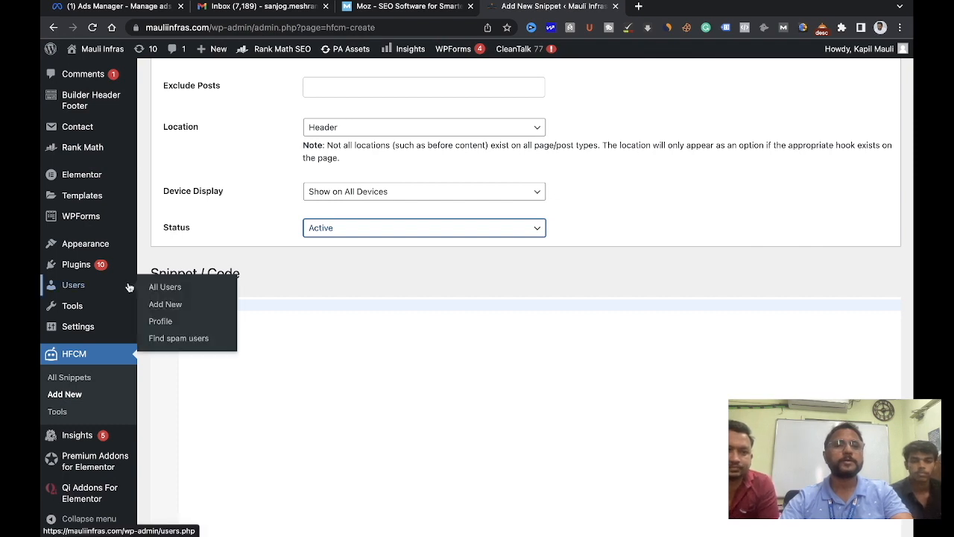
mouse_move(100, 251)
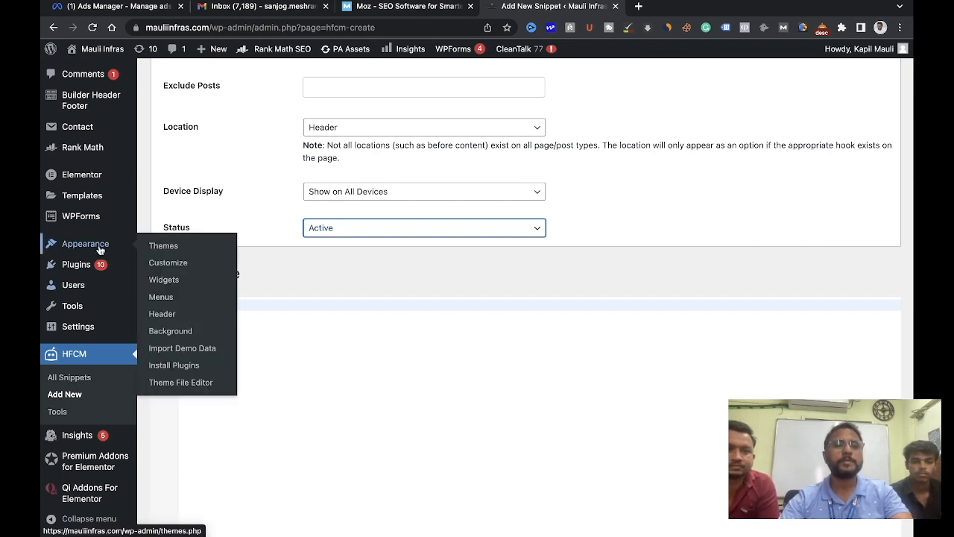
click(166, 383)
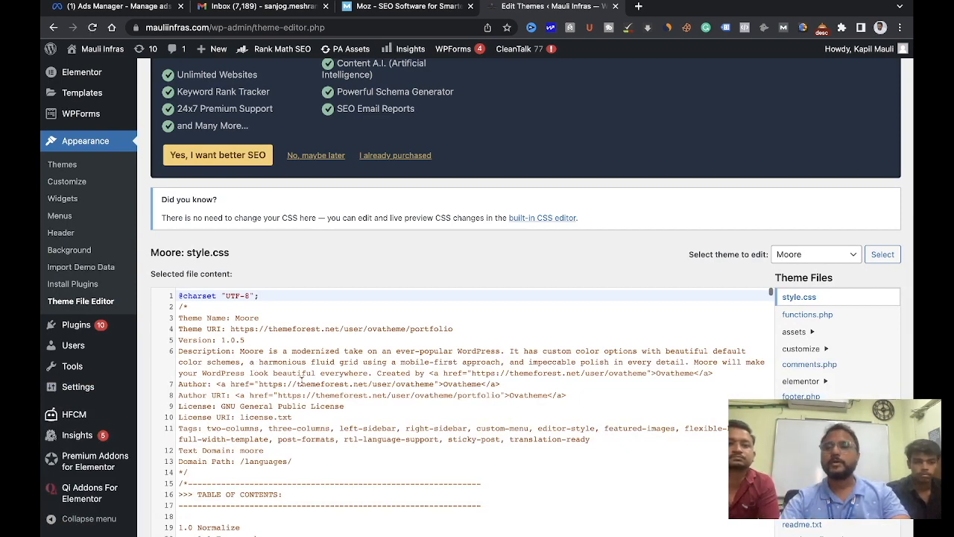
scroll(849, 397, down, 3)
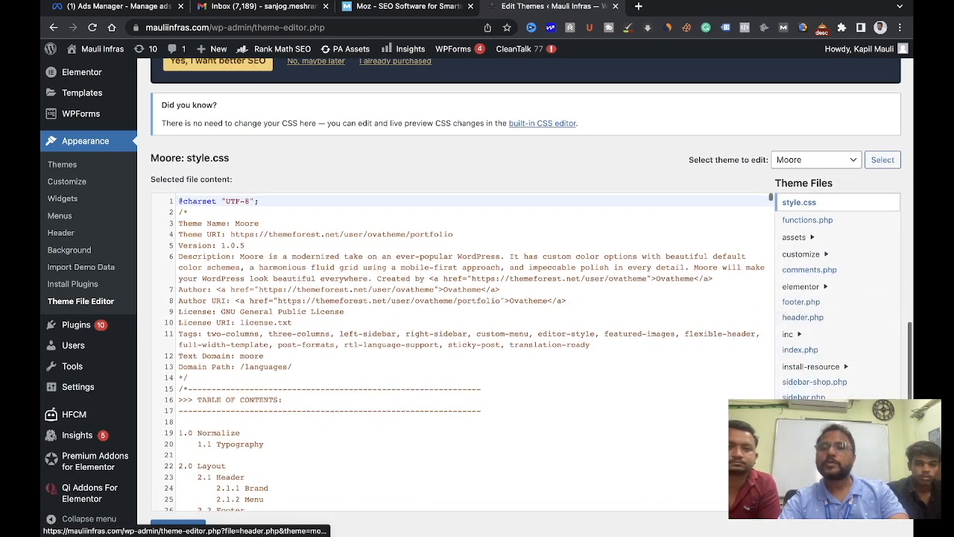
scroll(845, 384, down, 1)
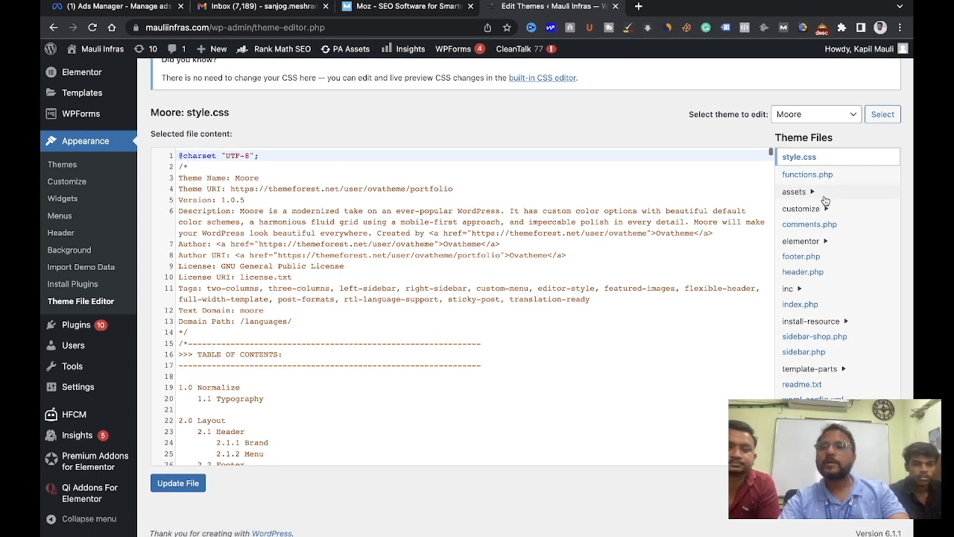
click(799, 272)
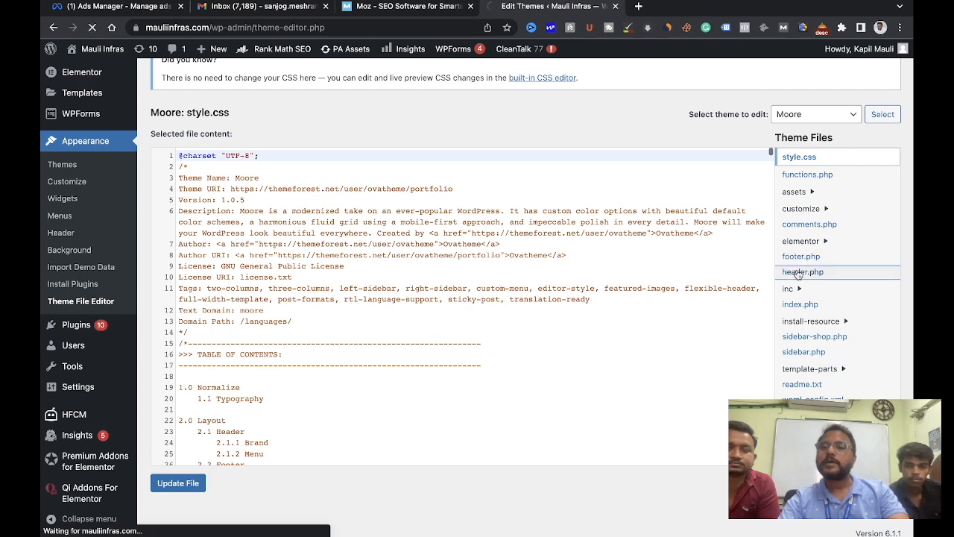
scroll(289, 366, down, 10)
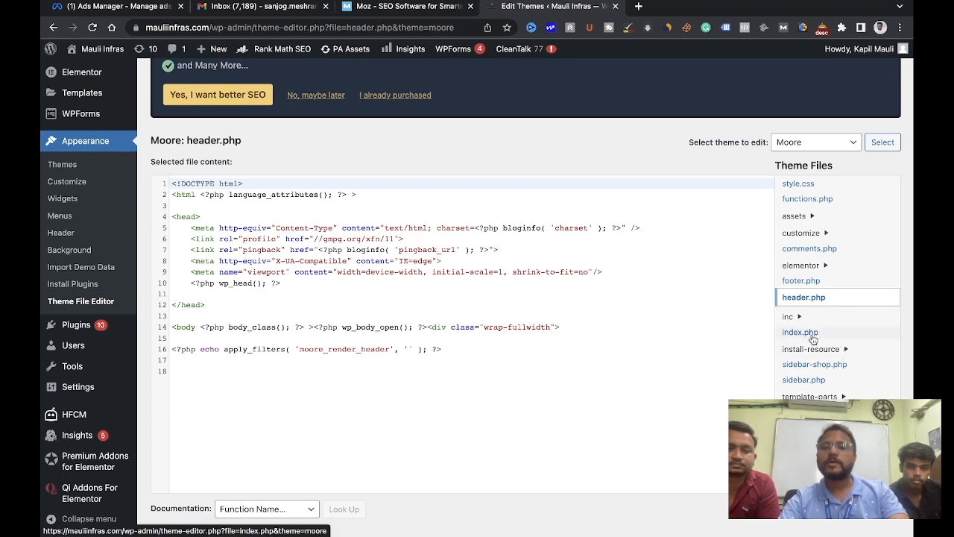
scroll(335, 372, down, 2)
scroll(335, 372, up, 3)
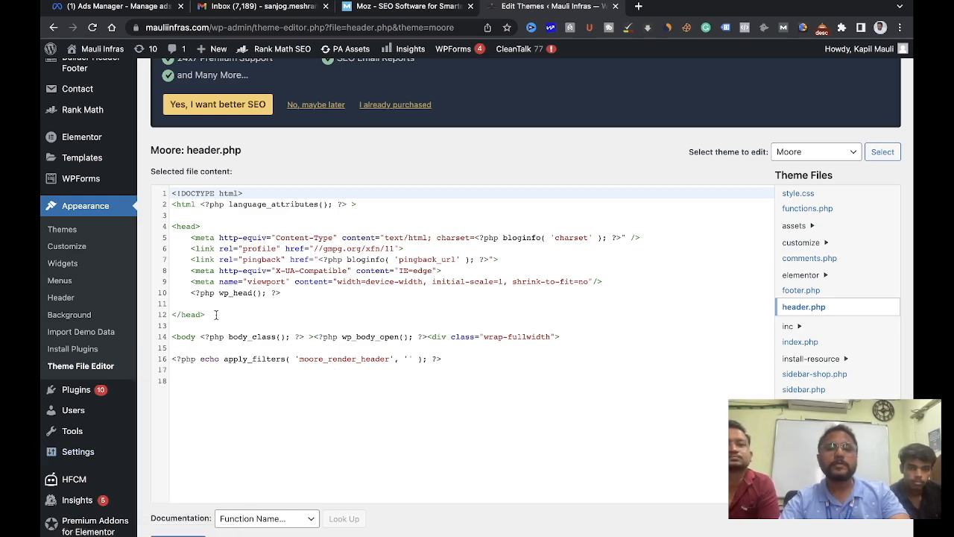
Switch back to Google Tag Manager in Safari and copy the installation snippet for the head section again
key(super+Tab)
click(306, 375)
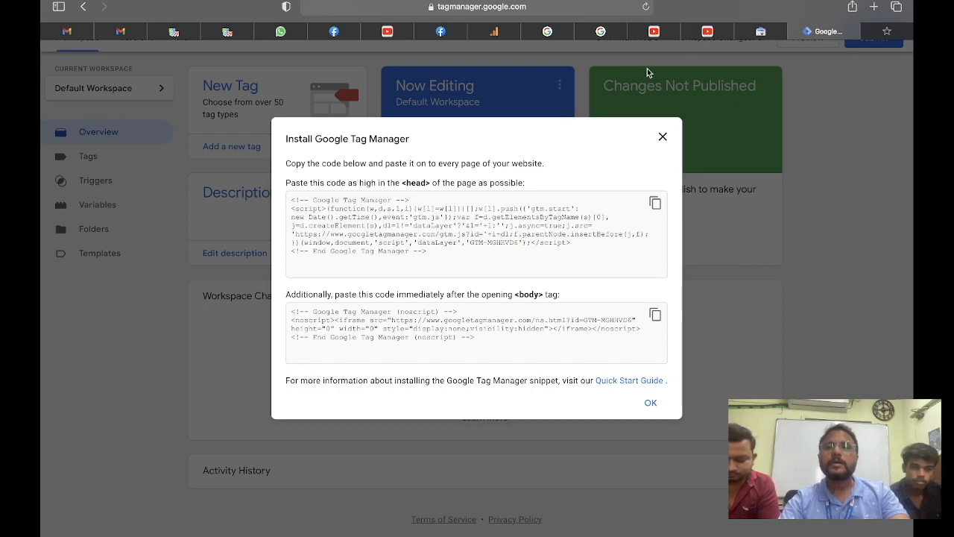
click(707, 32)
click(421, 223)
click(833, 31)
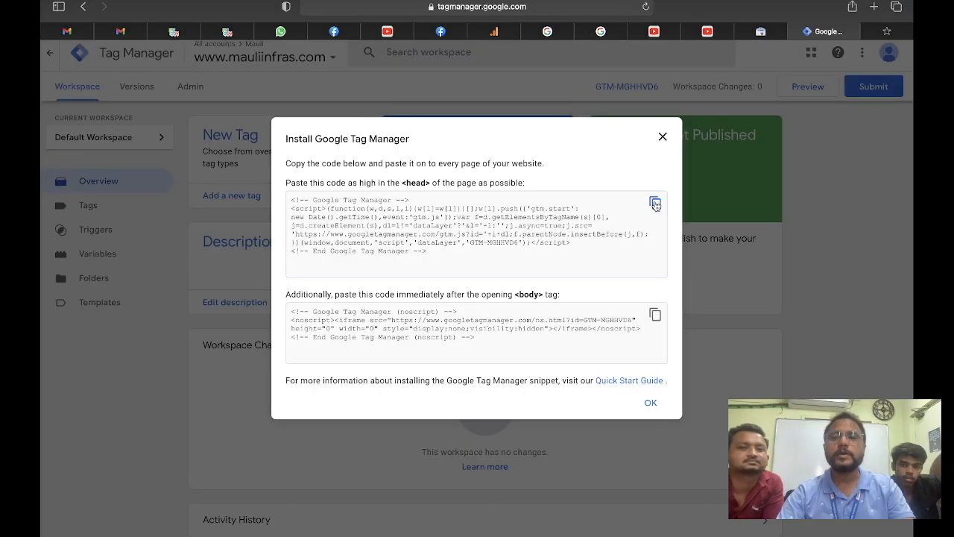
click(655, 203)
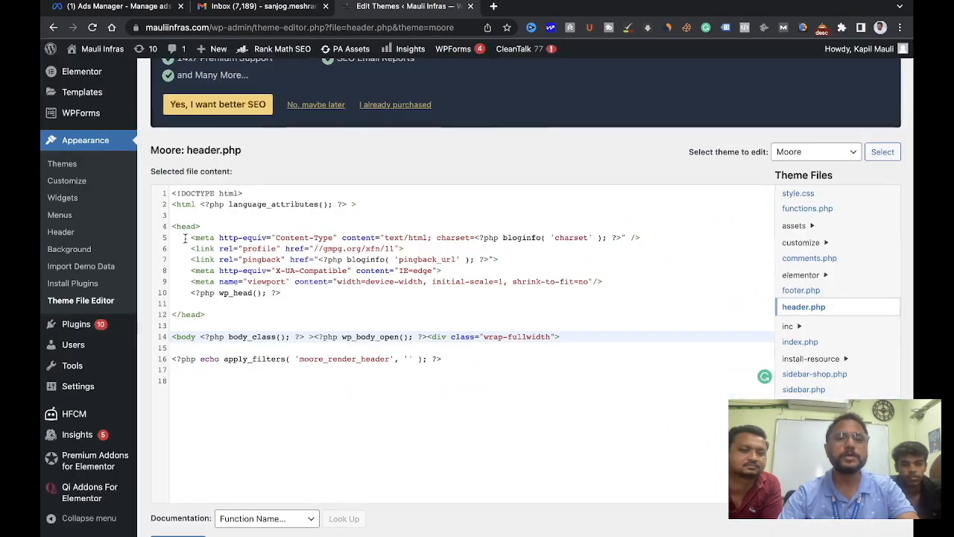
Paste the Tag Manager head snippet directly below the opening head tag in header.php, followed by a blank line
click(210, 227)
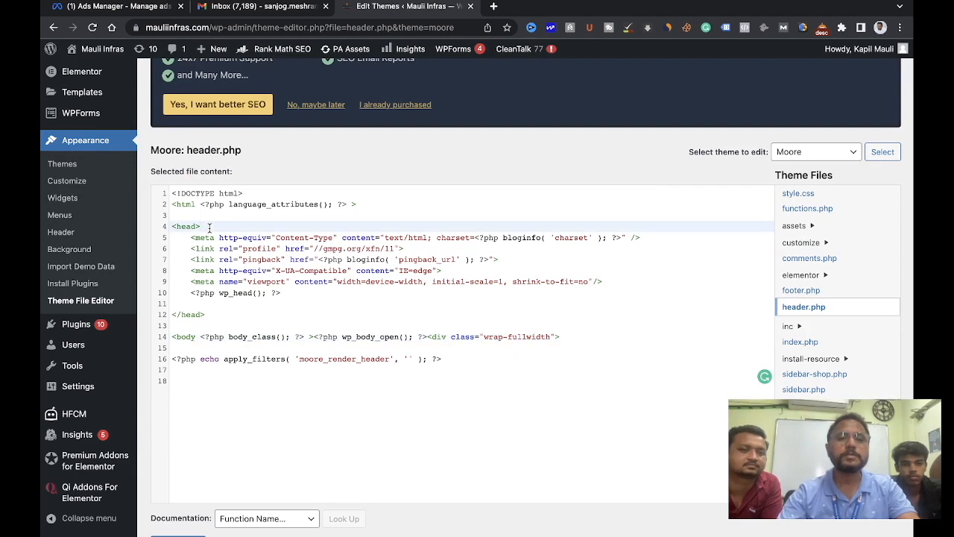
key(Return)
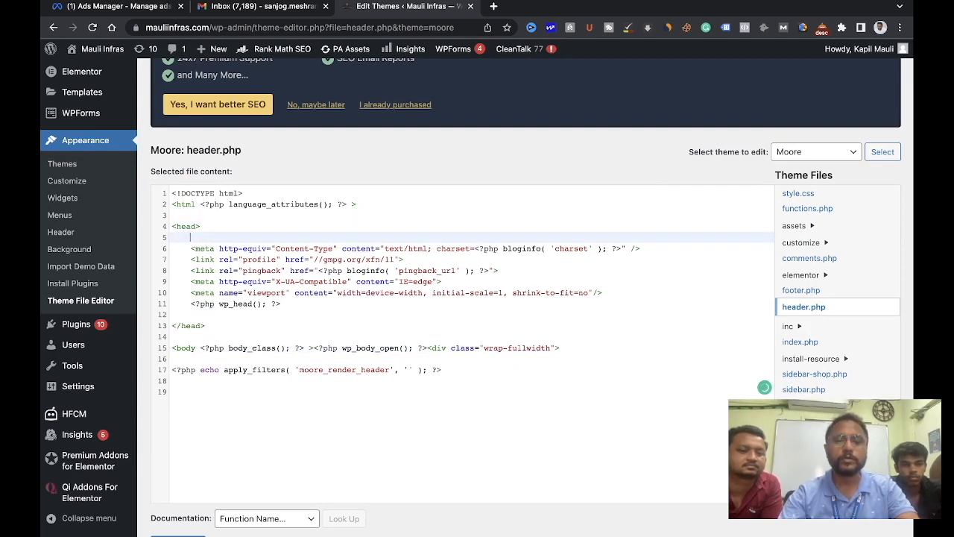
key(super+v)
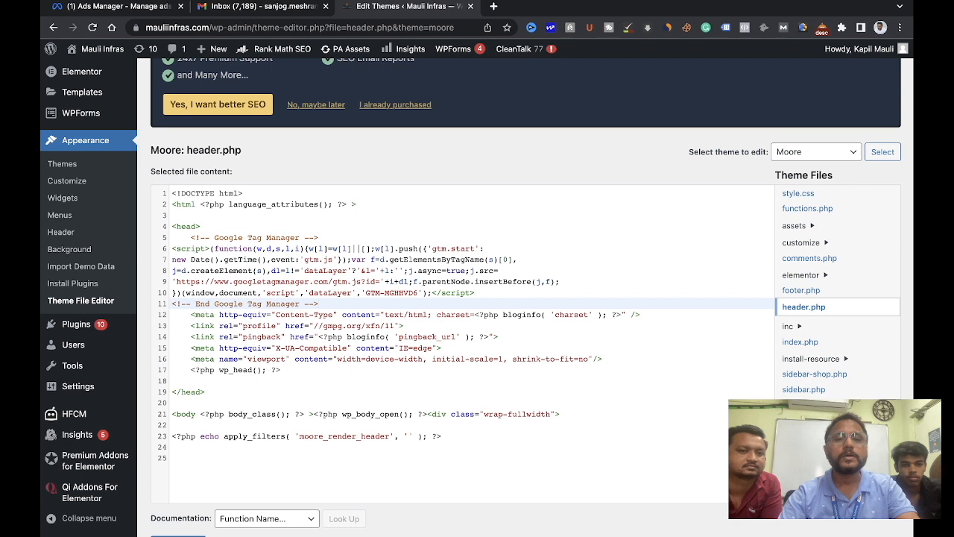
key(Return)
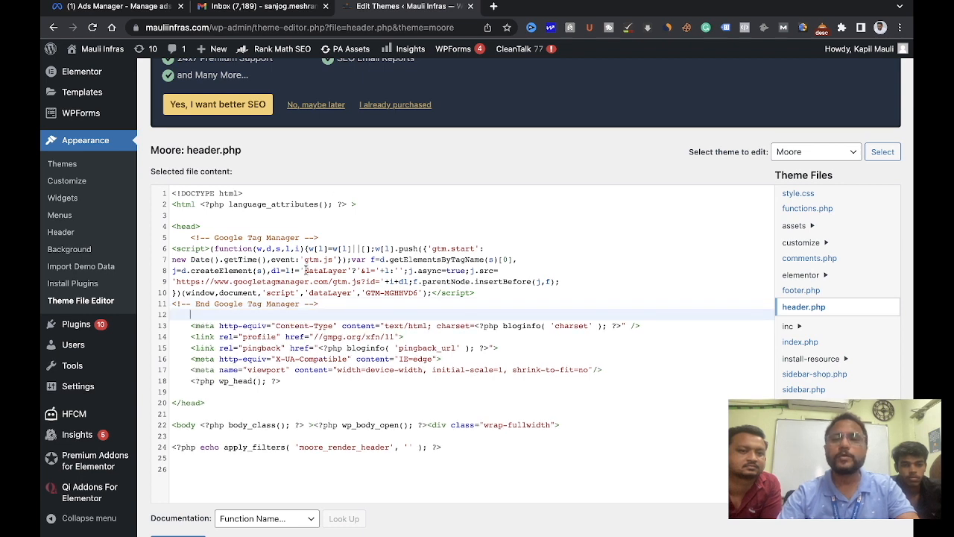
Copy the Tag Manager noscript snippet for the body, paste it below the apply_filters line in header.php, and update the file
click(214, 404)
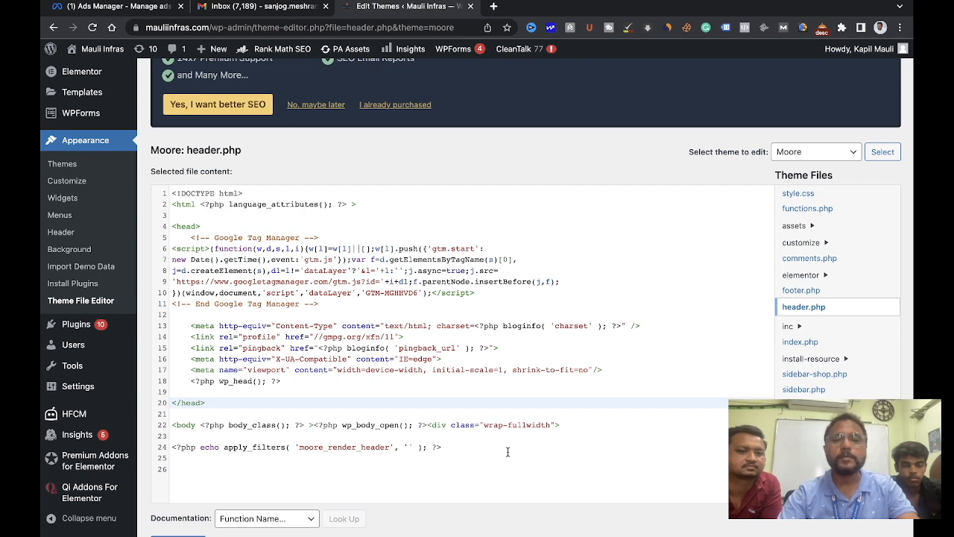
key(ctrl+Left)
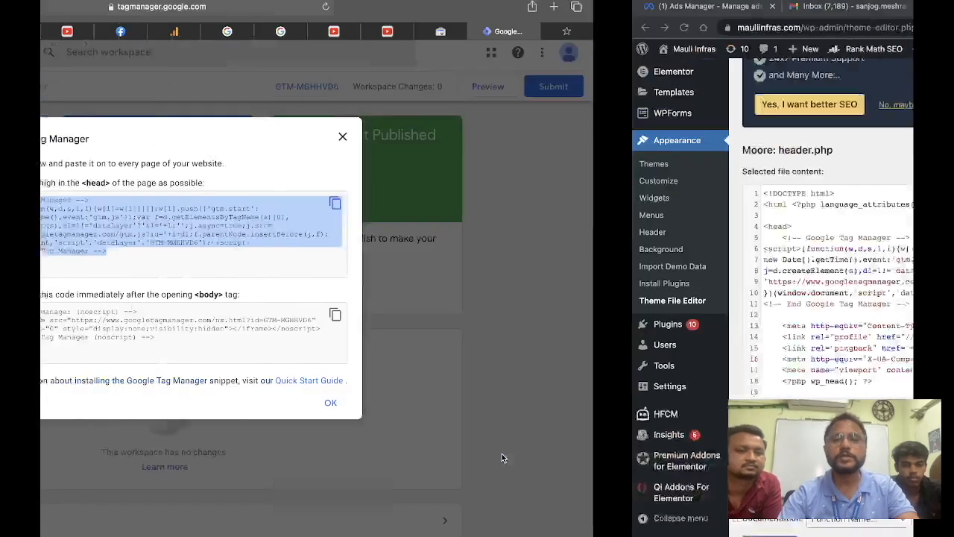
click(656, 314)
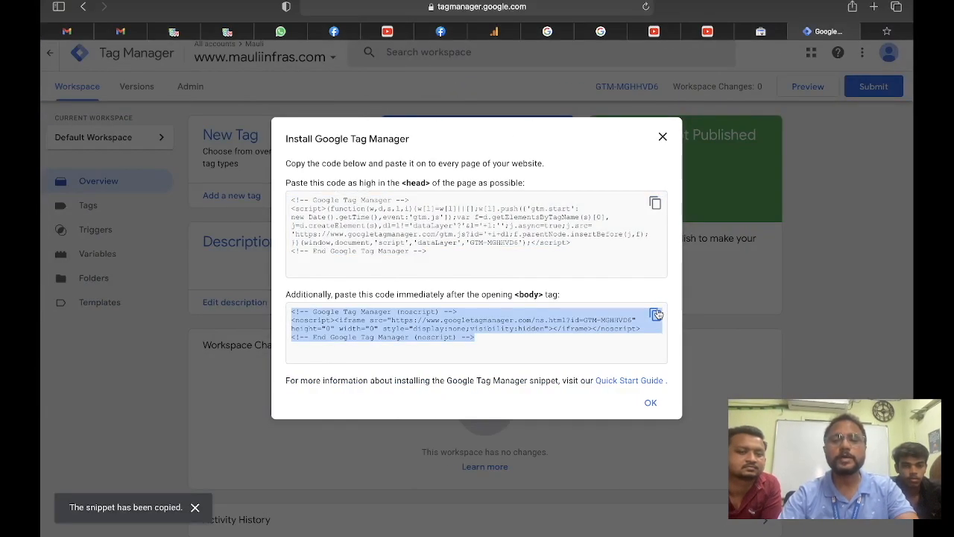
key(ctrl+Right)
key(super+v)
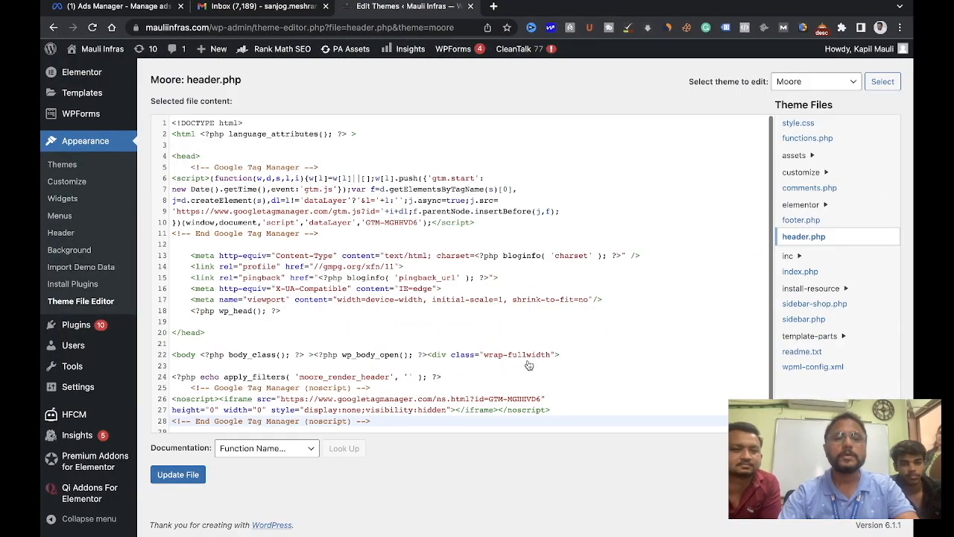
scroll(455, 359, down, 1)
scroll(428, 372, down, 1)
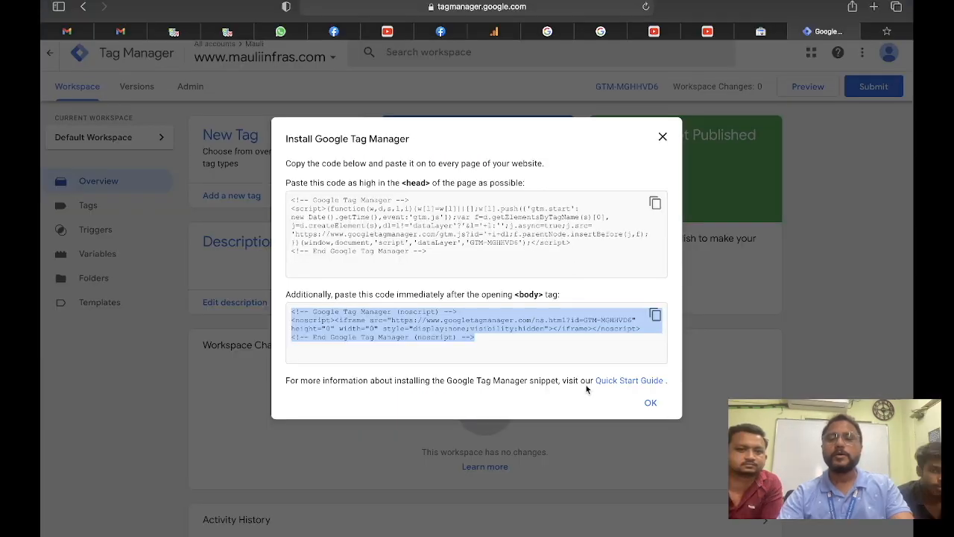
click(650, 405)
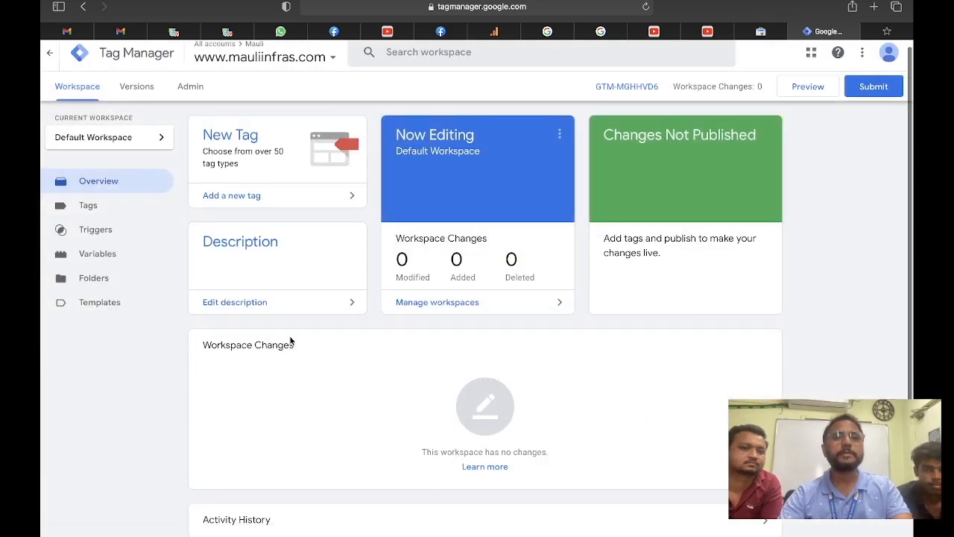
scroll(290, 341, up, 1)
scroll(290, 341, down, 1)
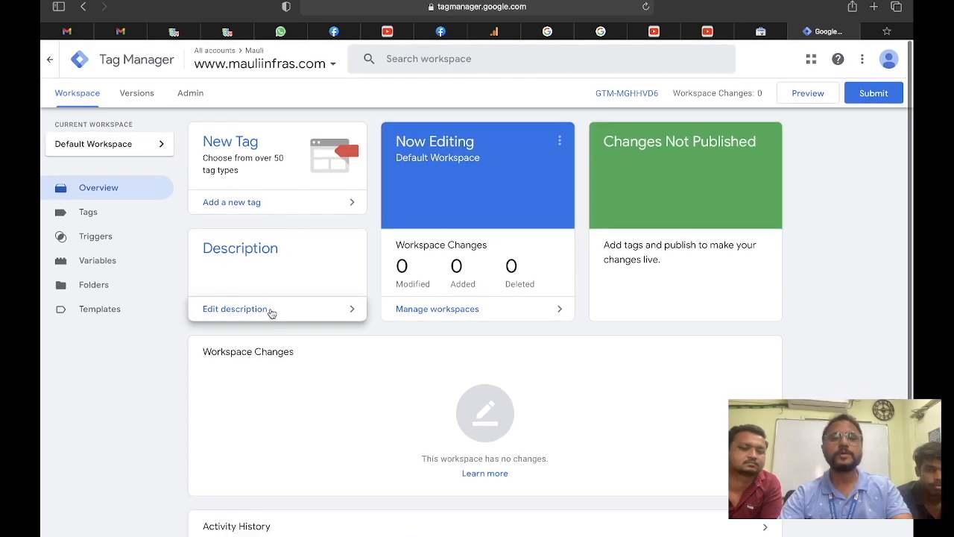
click(876, 95)
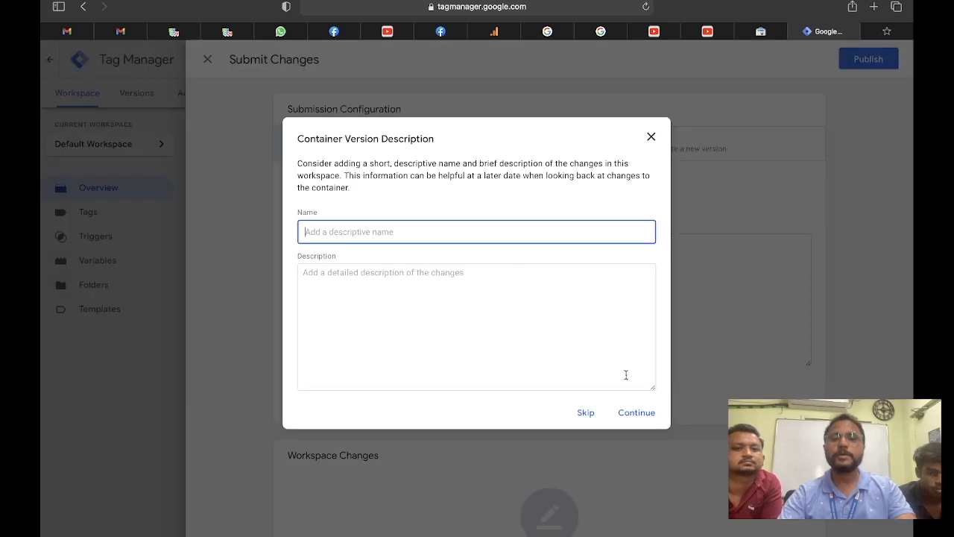
click(634, 414)
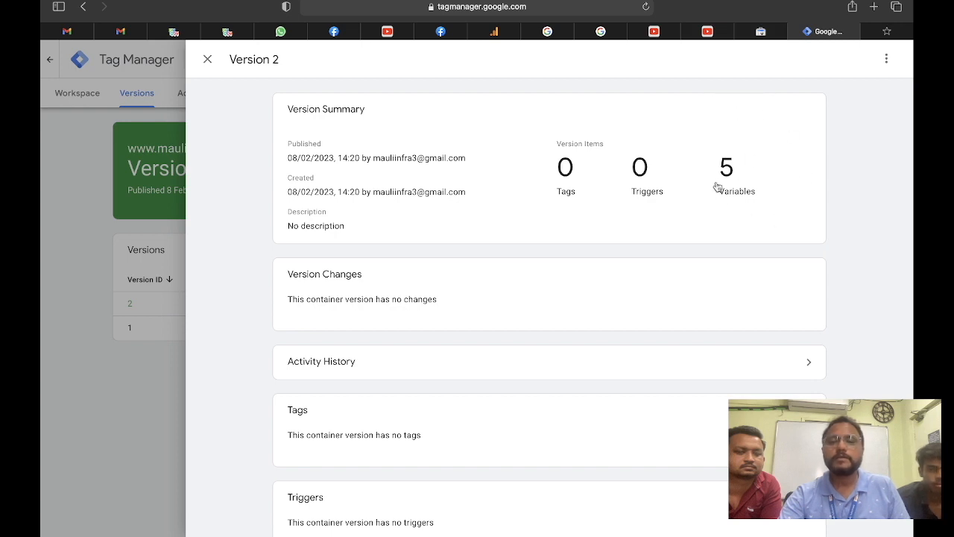
scroll(642, 270, down, 5)
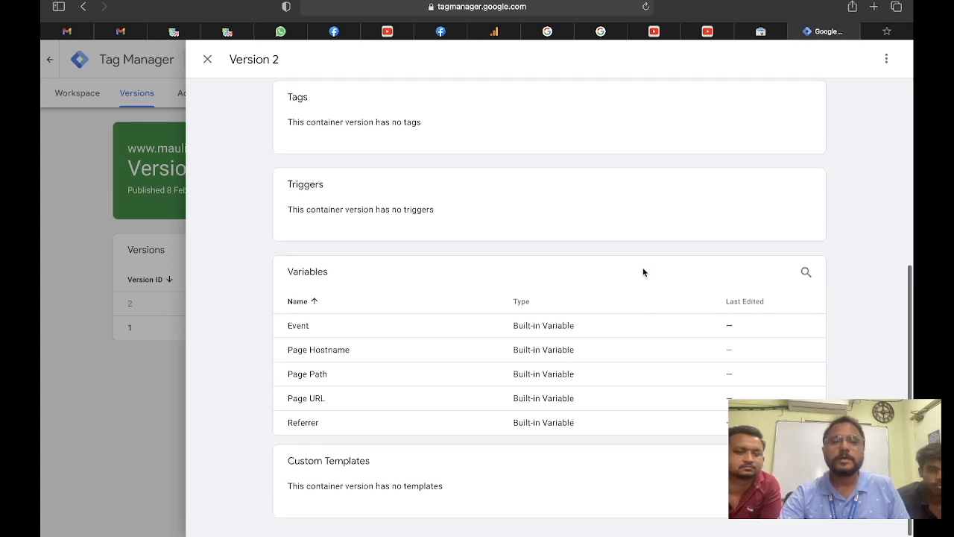
scroll(576, 257, up, 5)
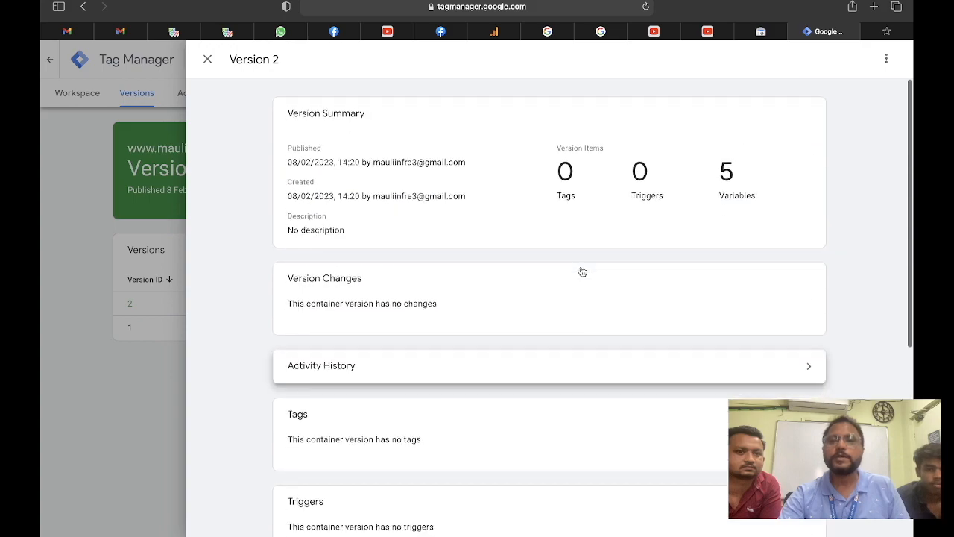
scroll(363, 408, down, 5)
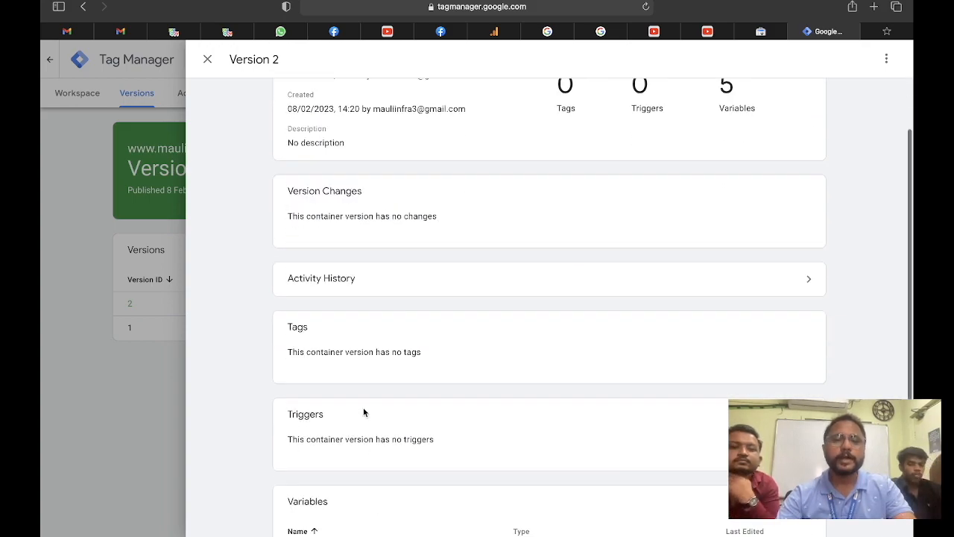
scroll(364, 412, up, 5)
Switch to Chrome, load the mauliinfras.com home page in a new tab, and inspect its tags with Tag Assistant Legacy
key(super+Tab)
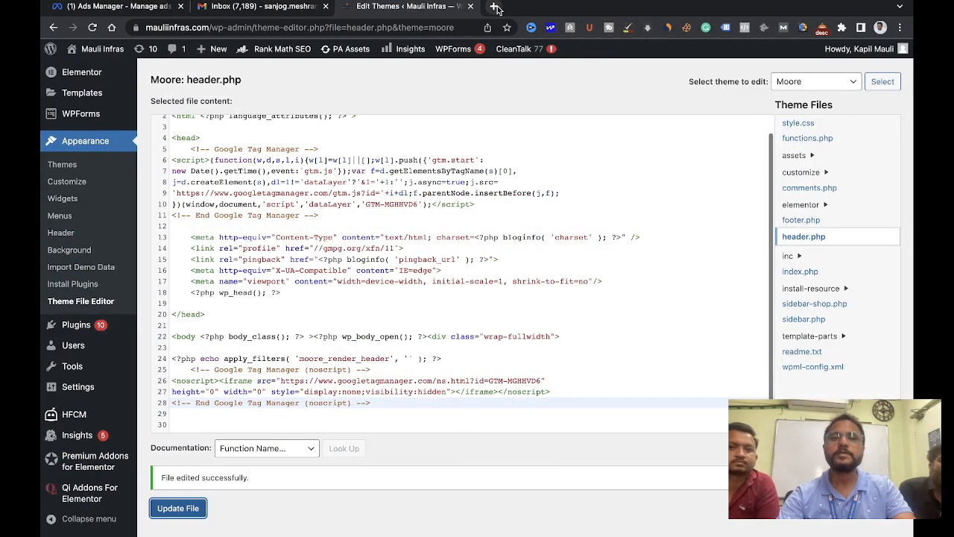
click(494, 6)
text(mau)
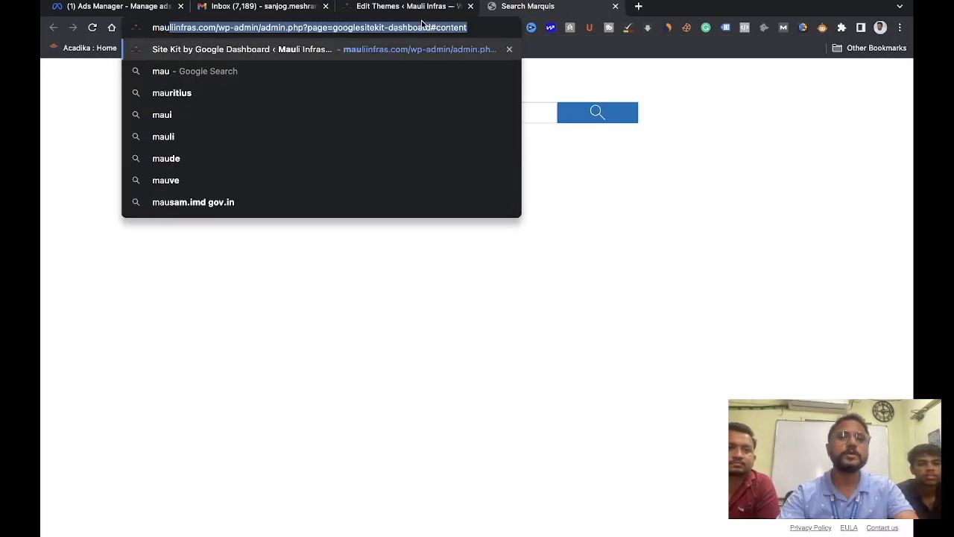
key(Return)
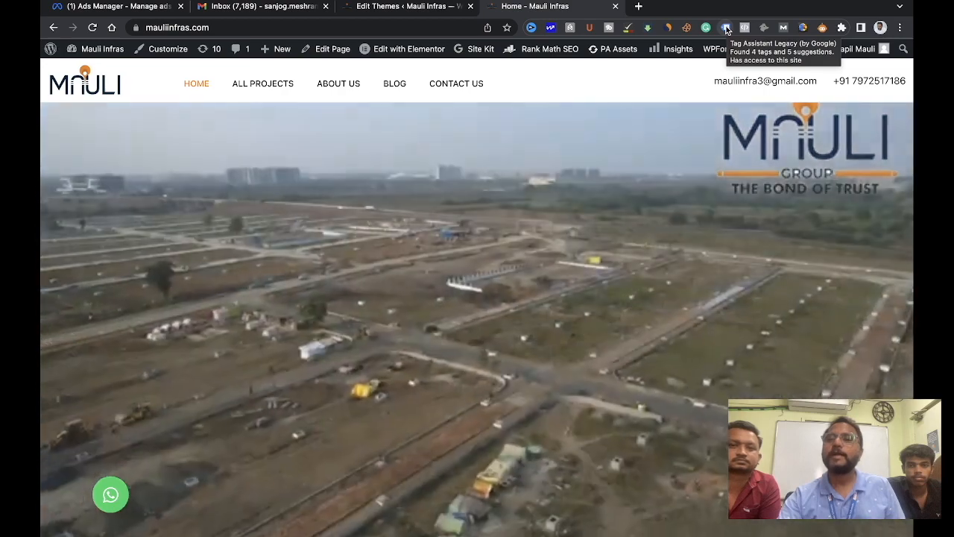
click(726, 28)
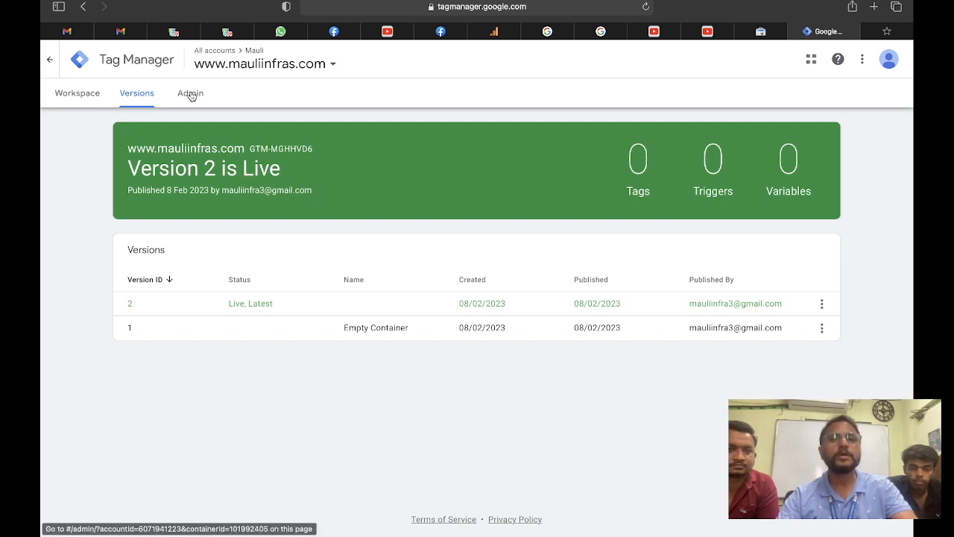
Return to Safari and open the Google Analytics home page of the mauliinfras.com property to check its data collection
click(817, 31)
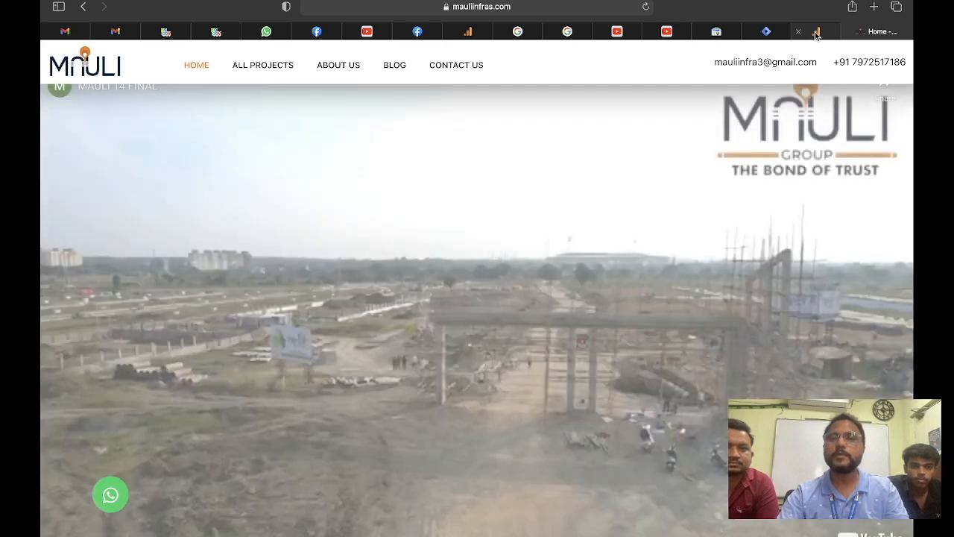
click(816, 34)
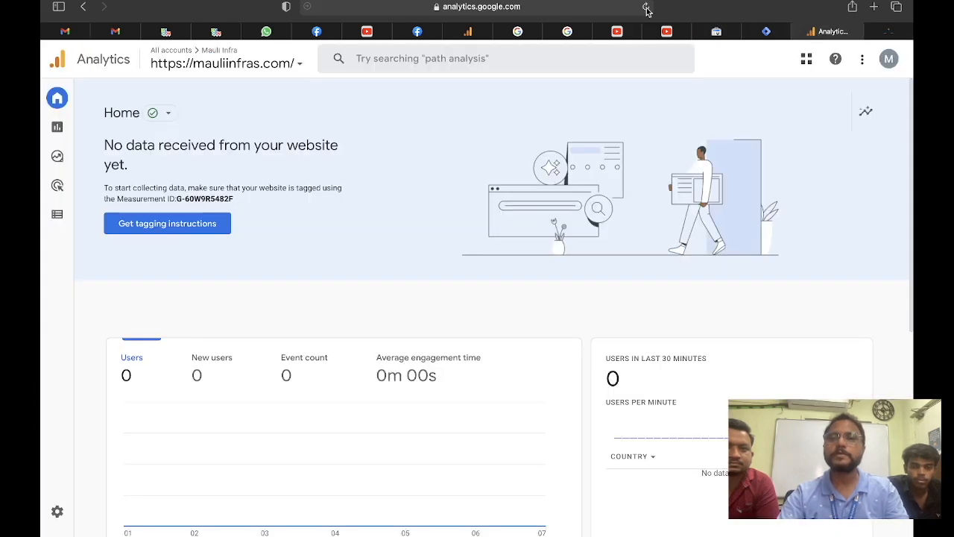